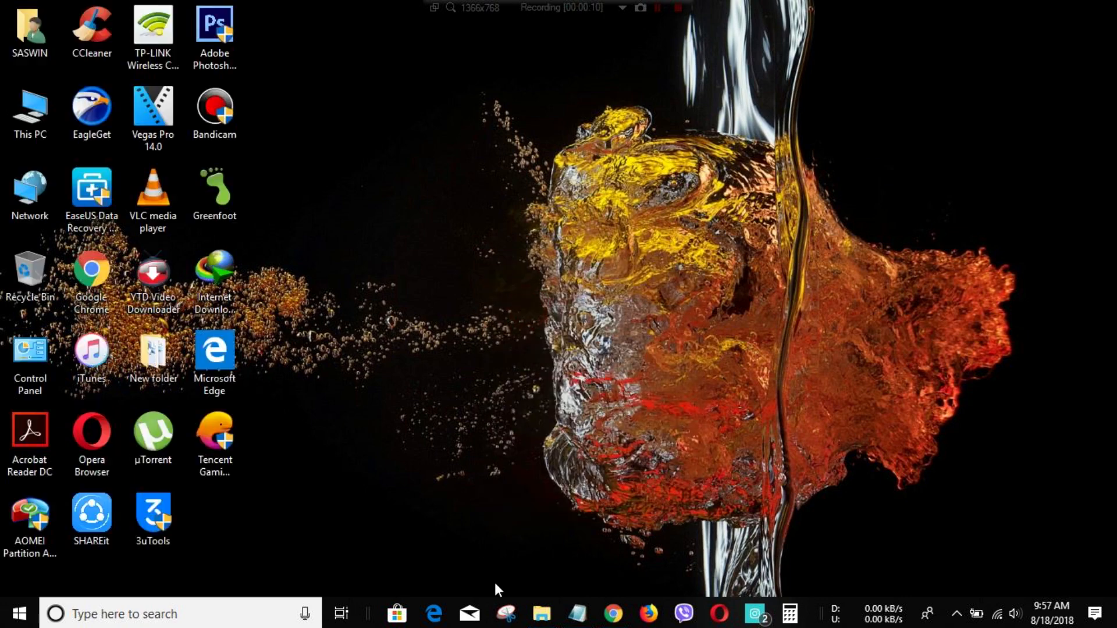
- Refresh the desktop and launch the VirtualBox-5.2.12-122591-Win installer from EGDownloads
{"action": "left_click", "coordinate": [542, 613]}
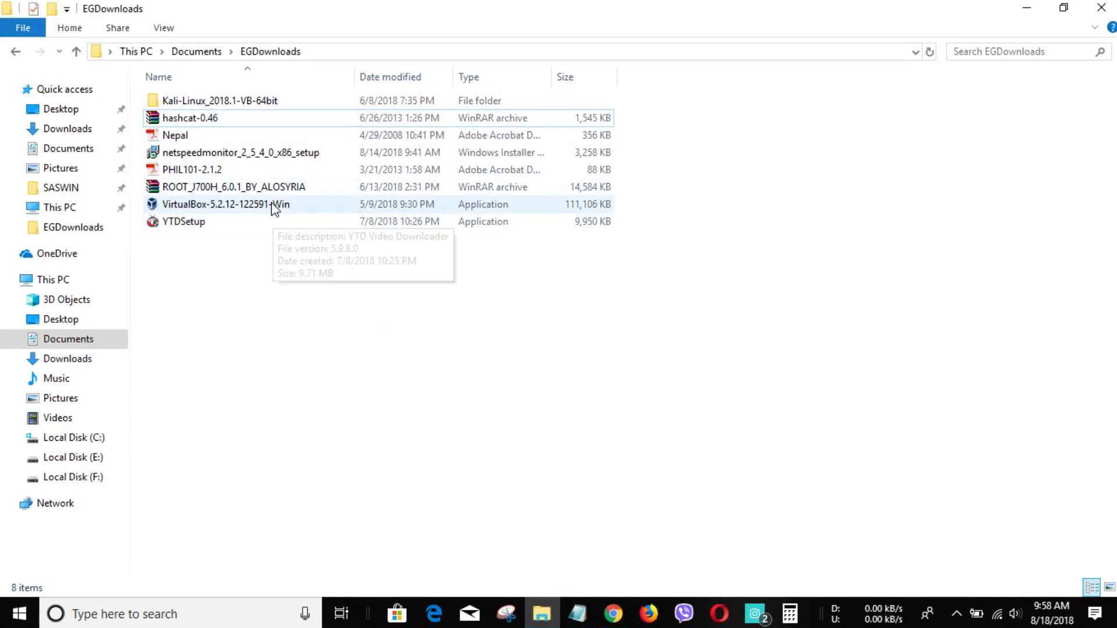
{"action": "double_click", "coordinate": [329, 206]}
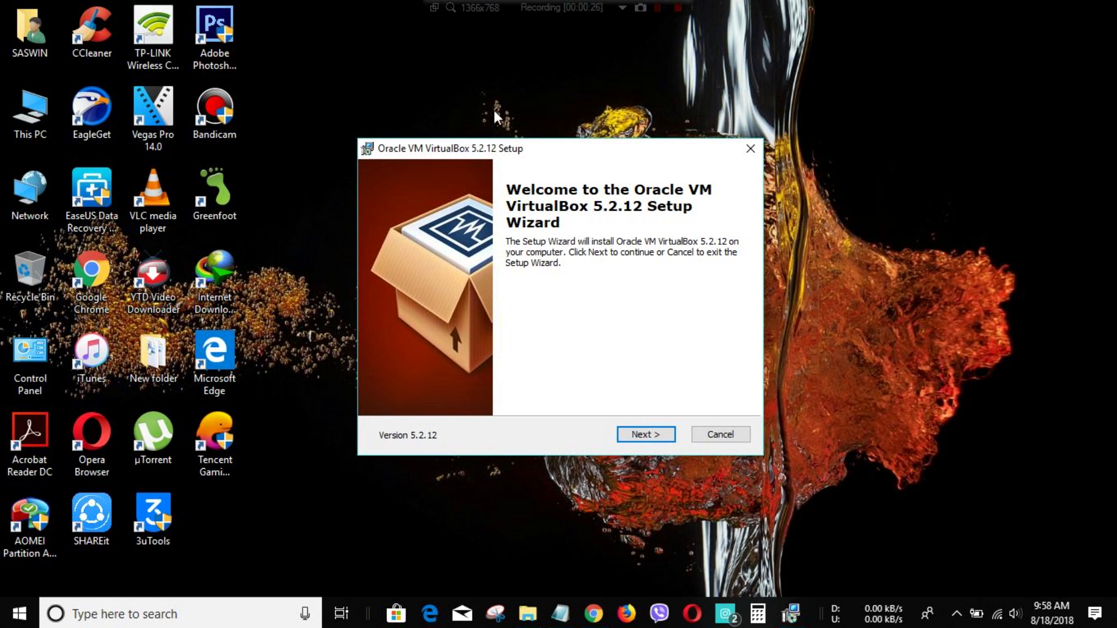
- Keep the default features and shortcuts, and approve the network interfaces reset warning
{"action": "left_click", "coordinate": [644, 433]}
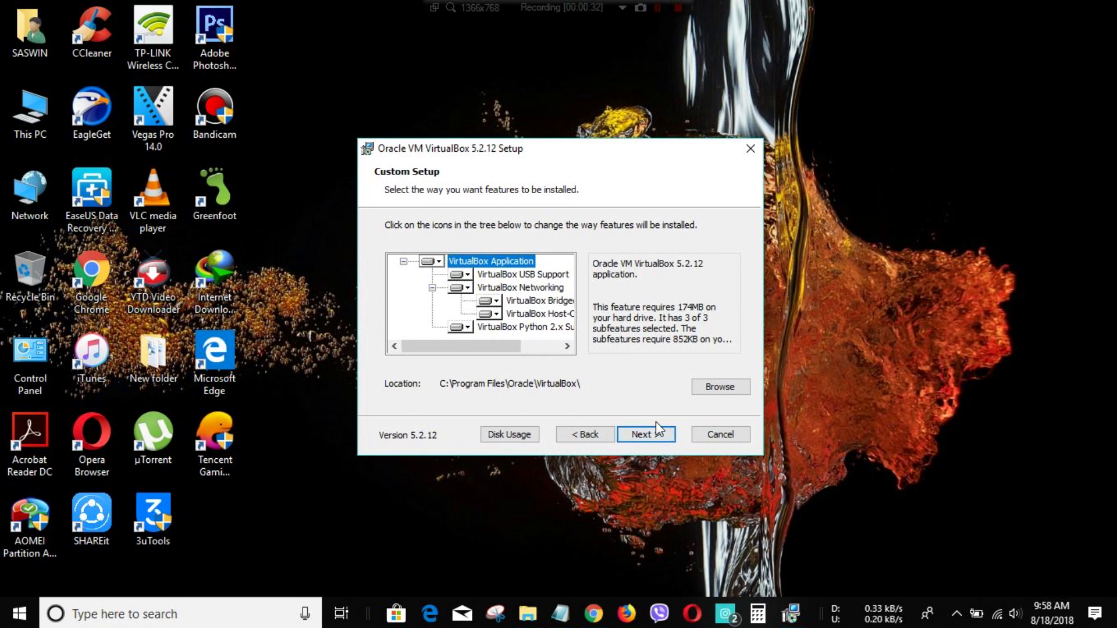
{"action": "left_click", "coordinate": [645, 434]}
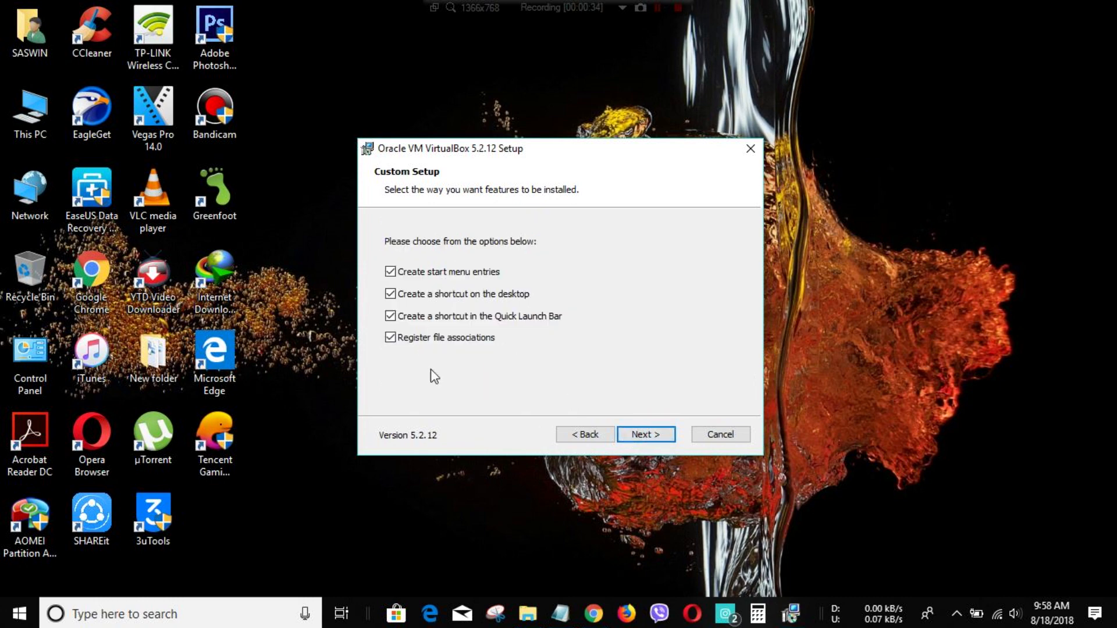
{"action": "left_click", "coordinate": [647, 438]}
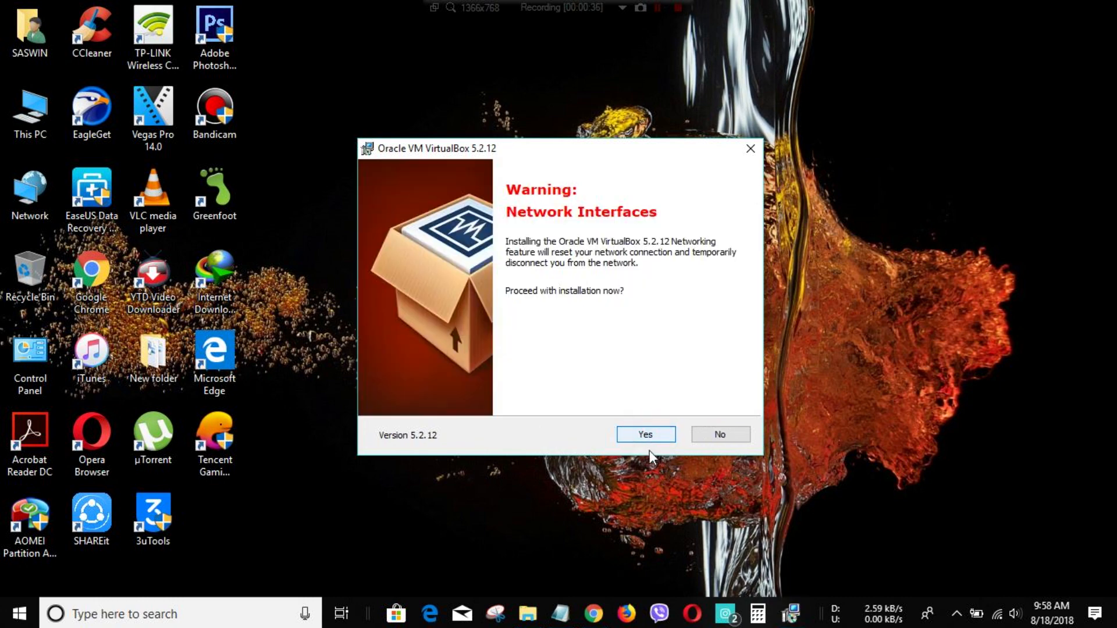
{"action": "left_click", "coordinate": [639, 435]}
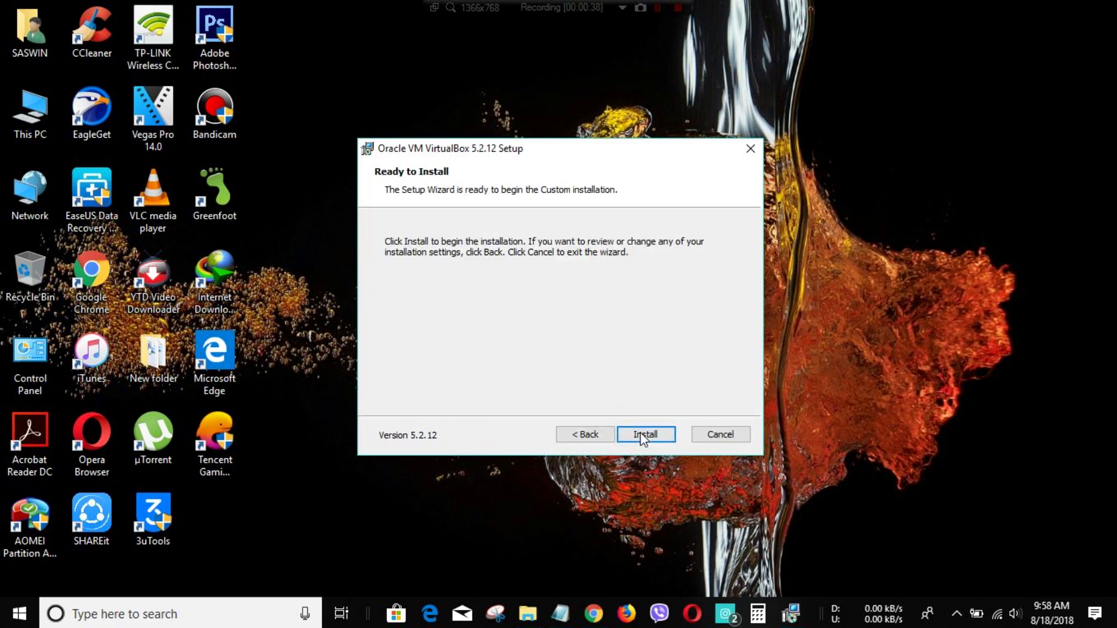
- Install VirtualBox 5.2.12, selecting its new desktop shortcut while setup finishes
{"action": "left_click", "coordinate": [640, 435]}
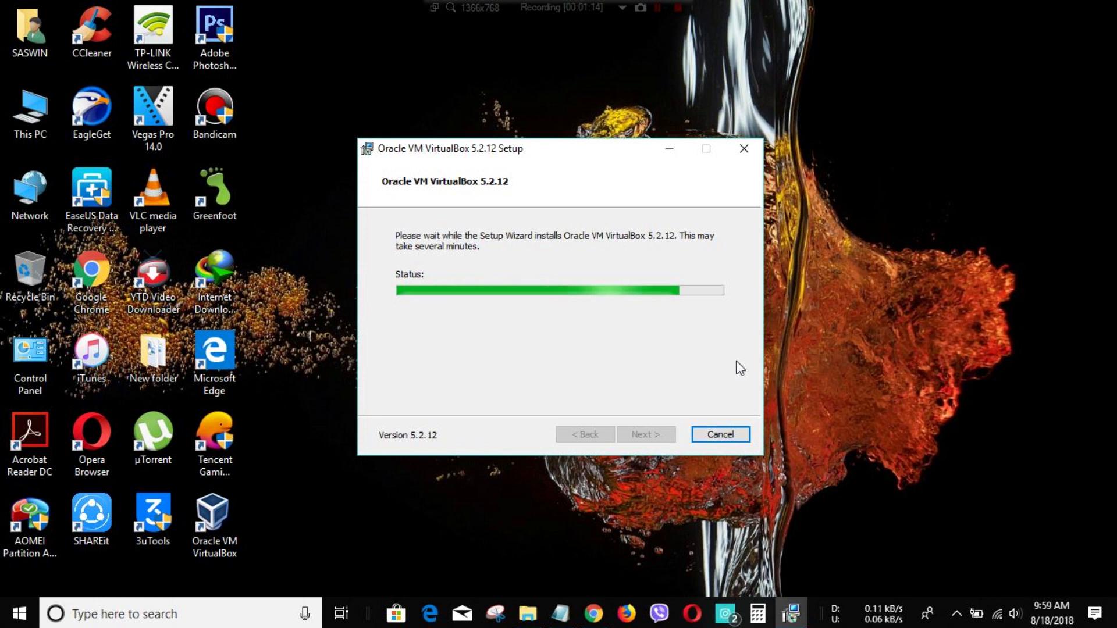
{"action": "left_click", "coordinate": [215, 517]}
{"action": "right_click", "coordinate": [215, 515]}
{"action": "left_click", "coordinate": [361, 547]}
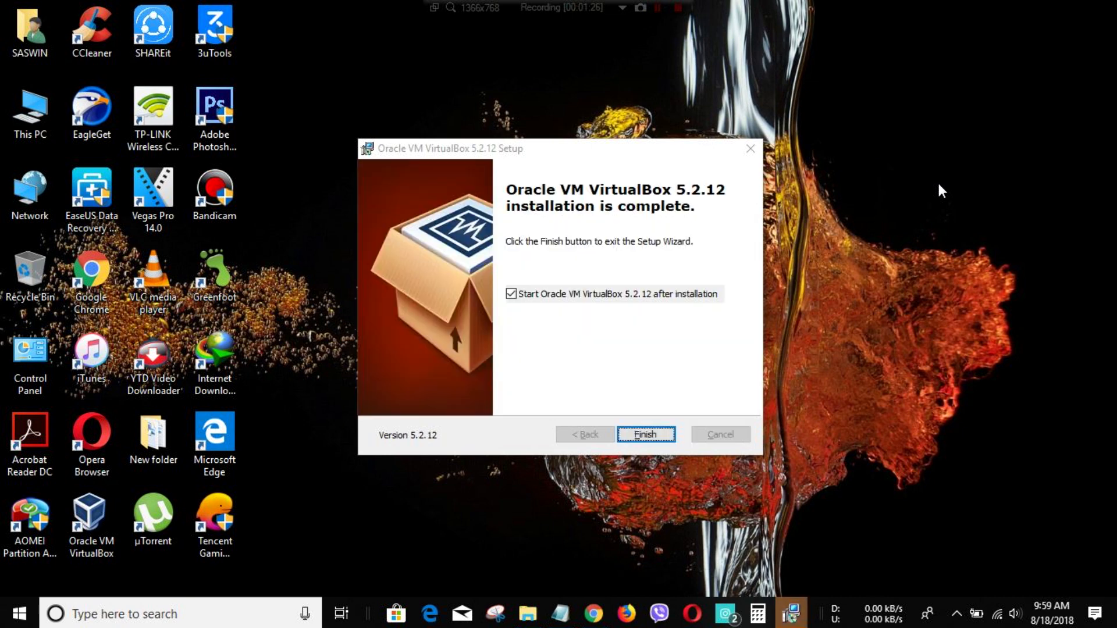
- Finish the VirtualBox installer and refresh the desktop three times
{"action": "left_click", "coordinate": [643, 436]}
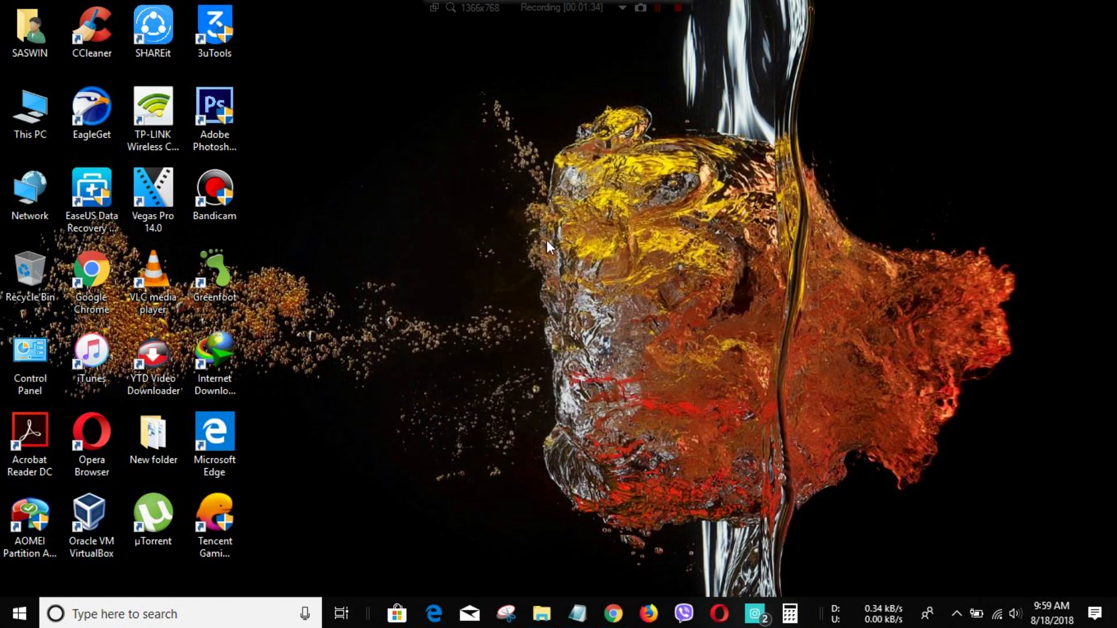
{"action": "right_click", "coordinate": [526, 208]}
{"action": "left_click", "coordinate": [600, 276]}
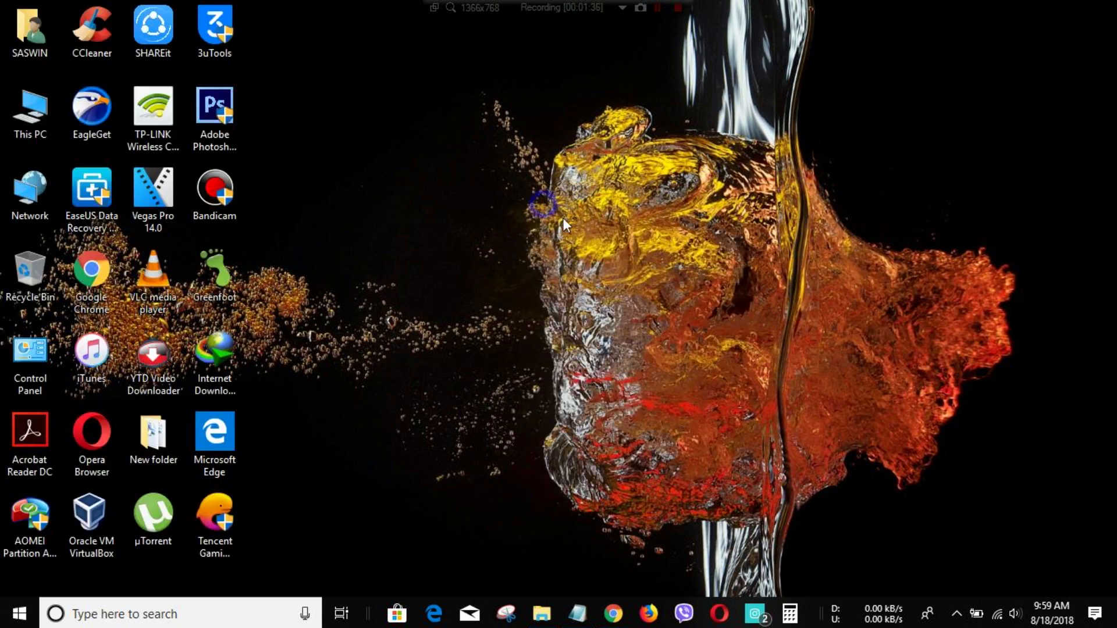
{"action": "right_click", "coordinate": [544, 205]}
{"action": "left_click", "coordinate": [588, 253]}
{"action": "right_click", "coordinate": [553, 203]}
{"action": "left_click", "coordinate": [602, 256]}
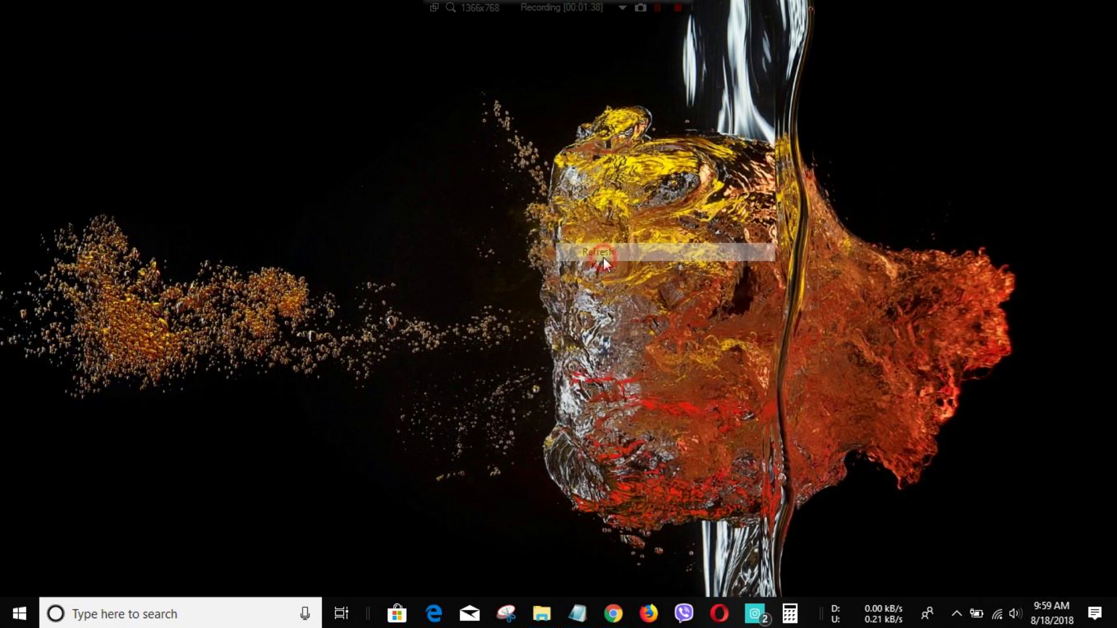
- In Chrome, go to the VirtualBox downloads tab and choose the Windows hosts package
{"action": "left_click", "coordinate": [613, 614]}
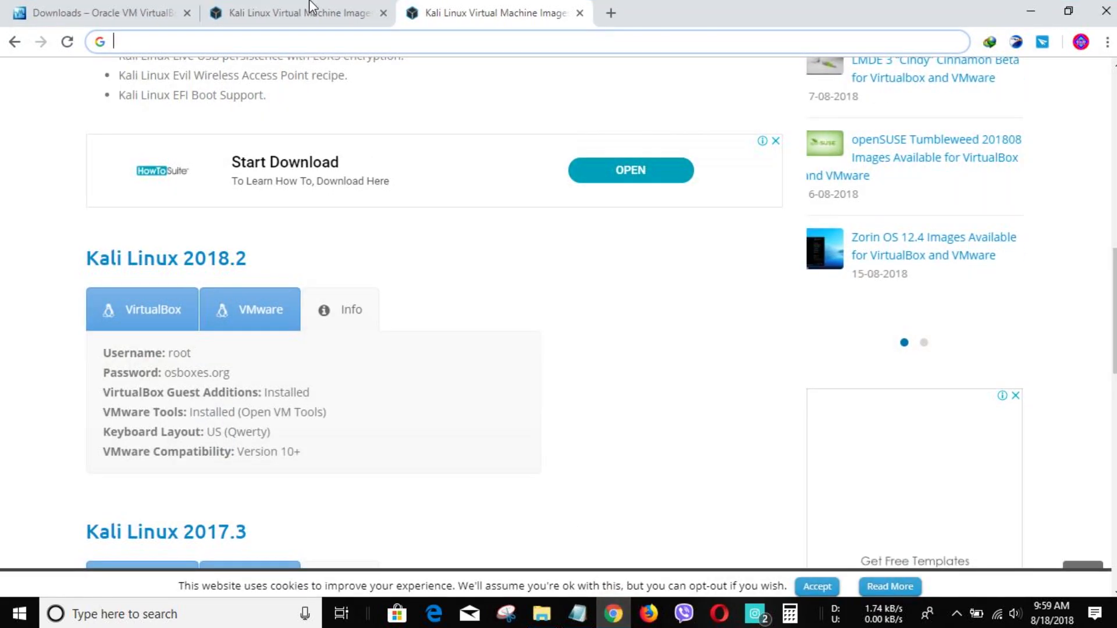
{"action": "left_click", "coordinate": [134, 12]}
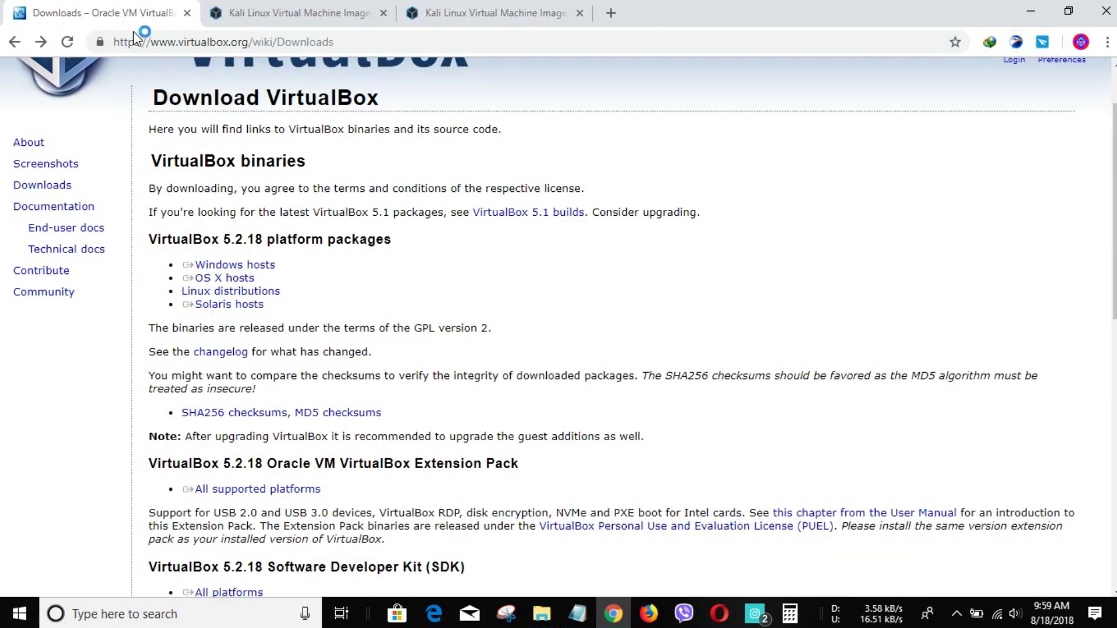
{"action": "scroll", "coordinate": [186, 273], "scroll_direction": "up", "scroll_amount": 2}
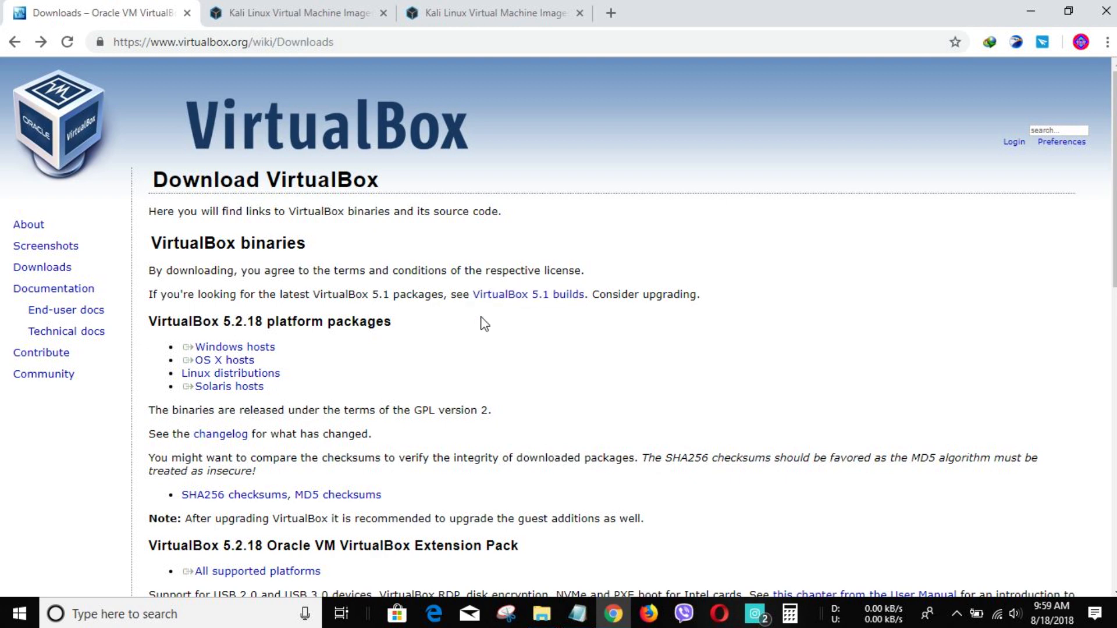
{"action": "left_click", "coordinate": [211, 348]}
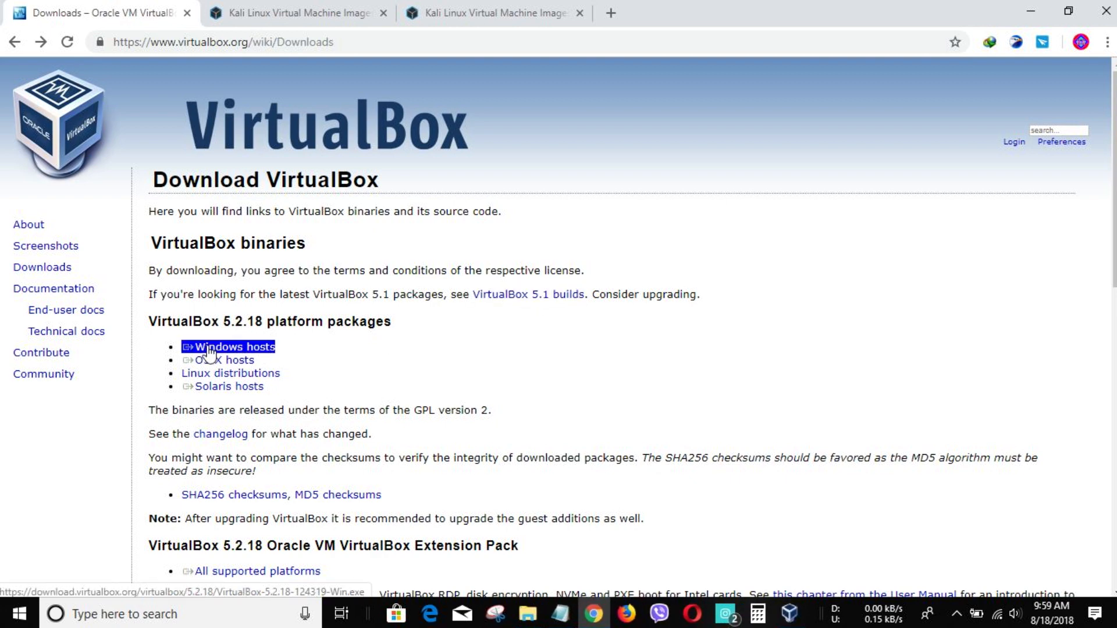
- Start the Windows hosts download, then cancel it and close the notice
{"action": "left_click", "coordinate": [256, 349]}
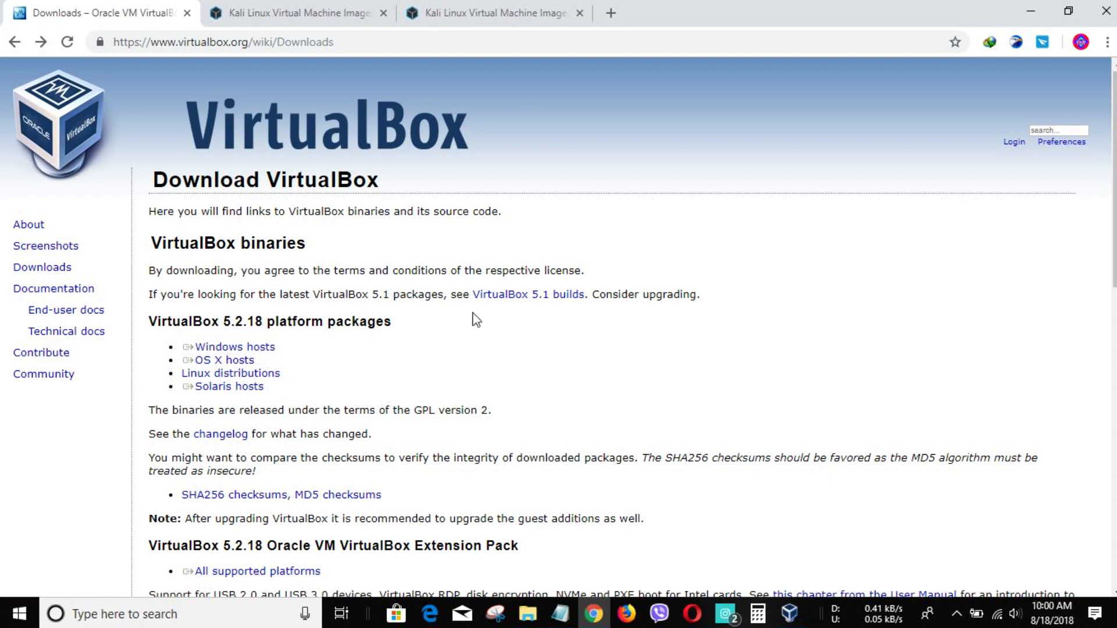
{"action": "key", "text": "super+Down"}
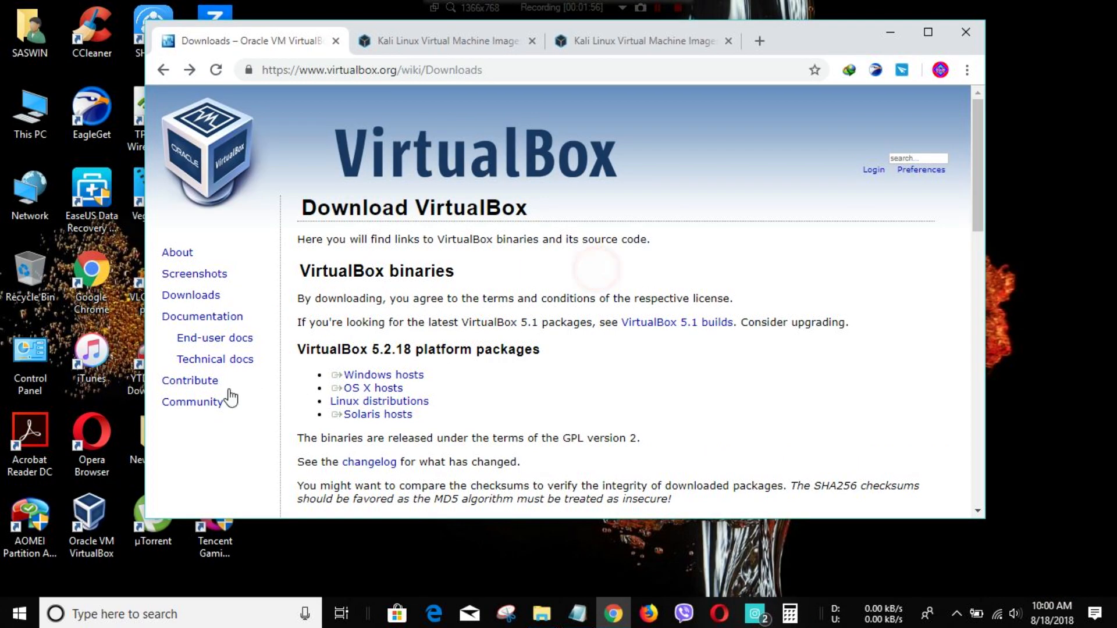
{"action": "left_click", "coordinate": [395, 376]}
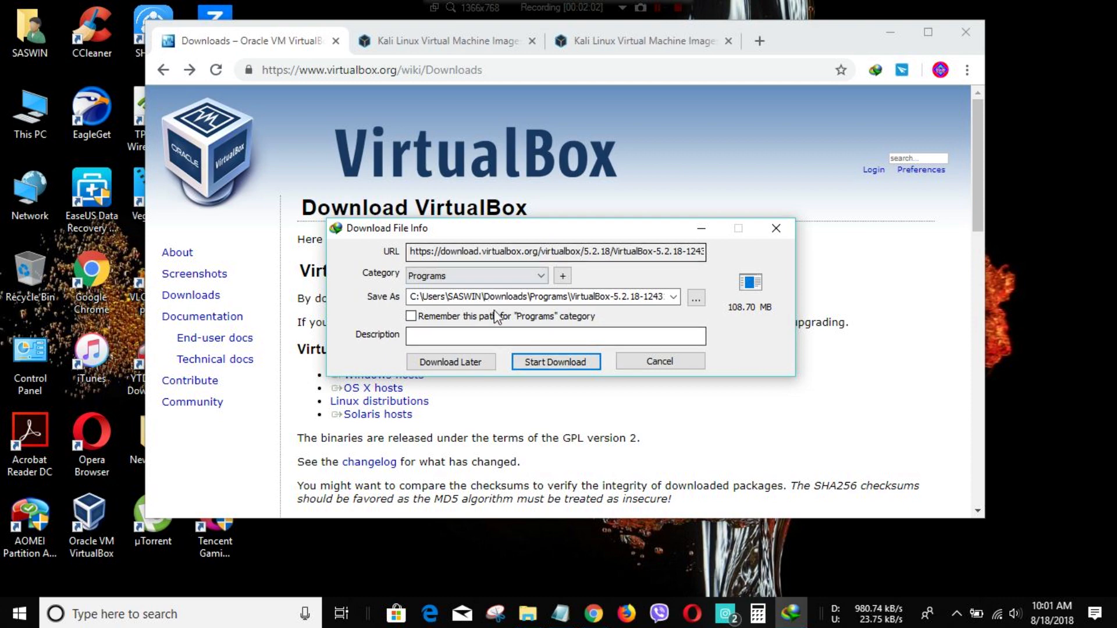
{"action": "left_click", "coordinate": [667, 365]}
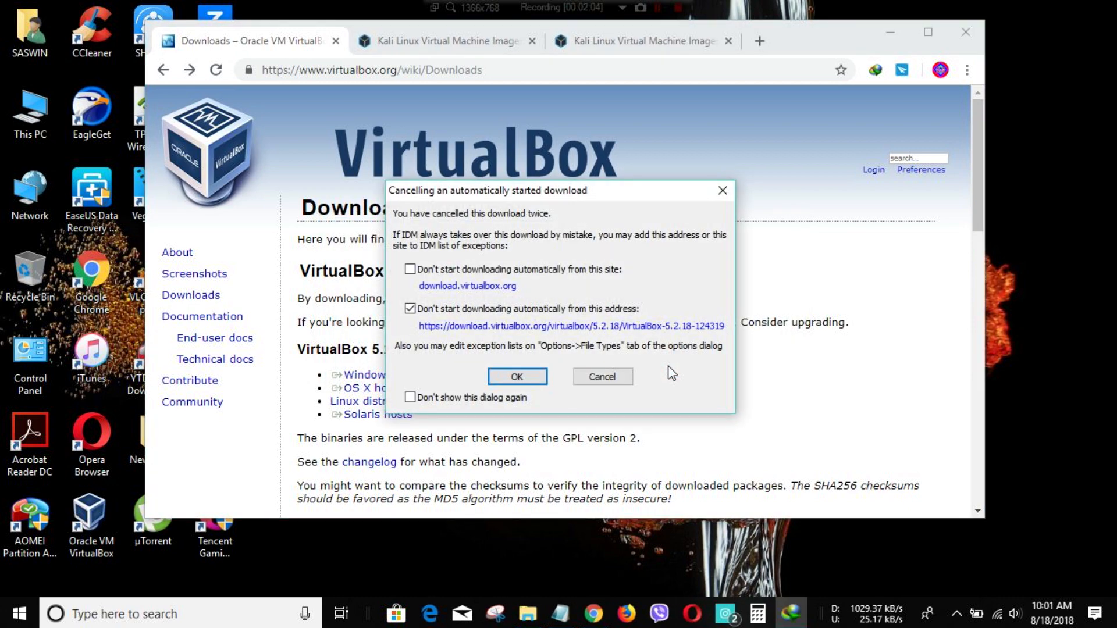
{"action": "left_click", "coordinate": [718, 190]}
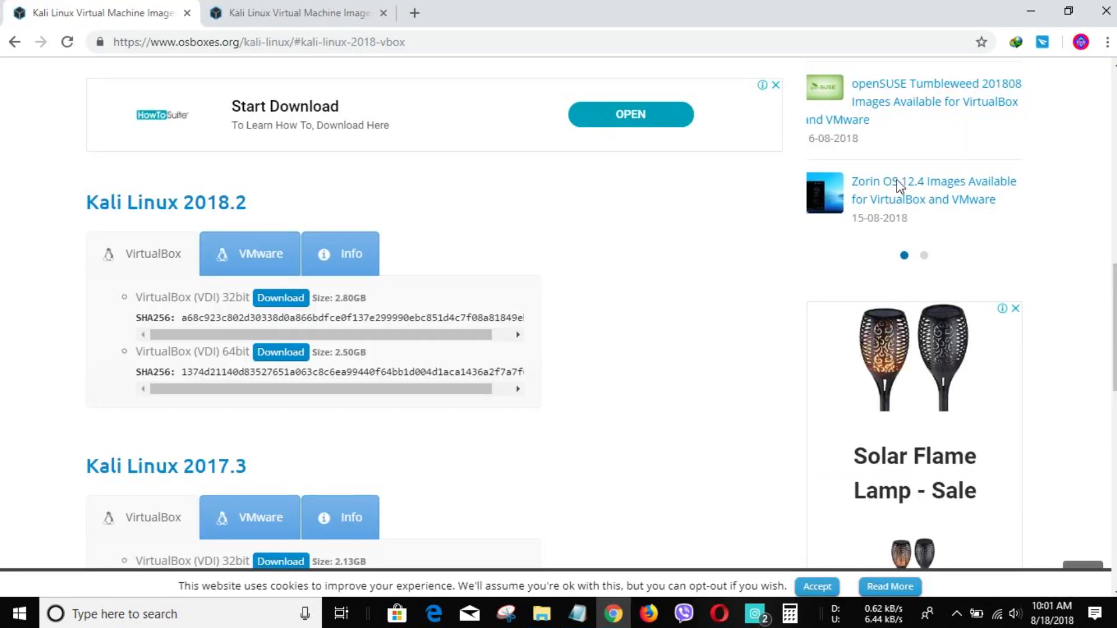
- Launch Oracle VM VirtualBox from its desktop icon, toggle its window size, then minimize it
{"action": "left_click", "coordinate": [1030, 11]}
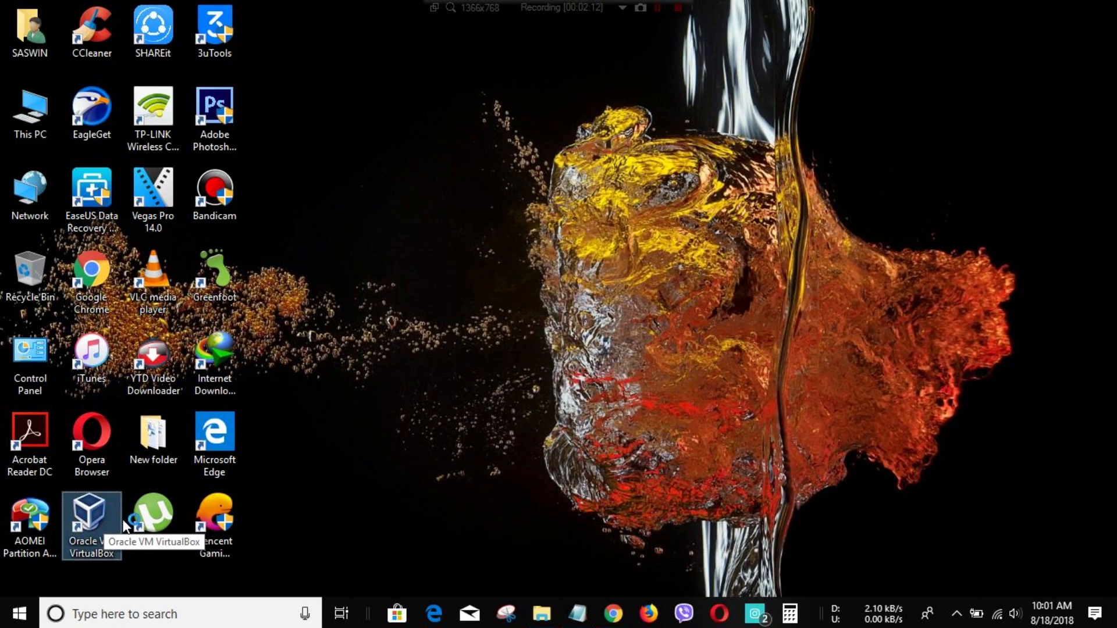
{"action": "left_click", "coordinate": [104, 519]}
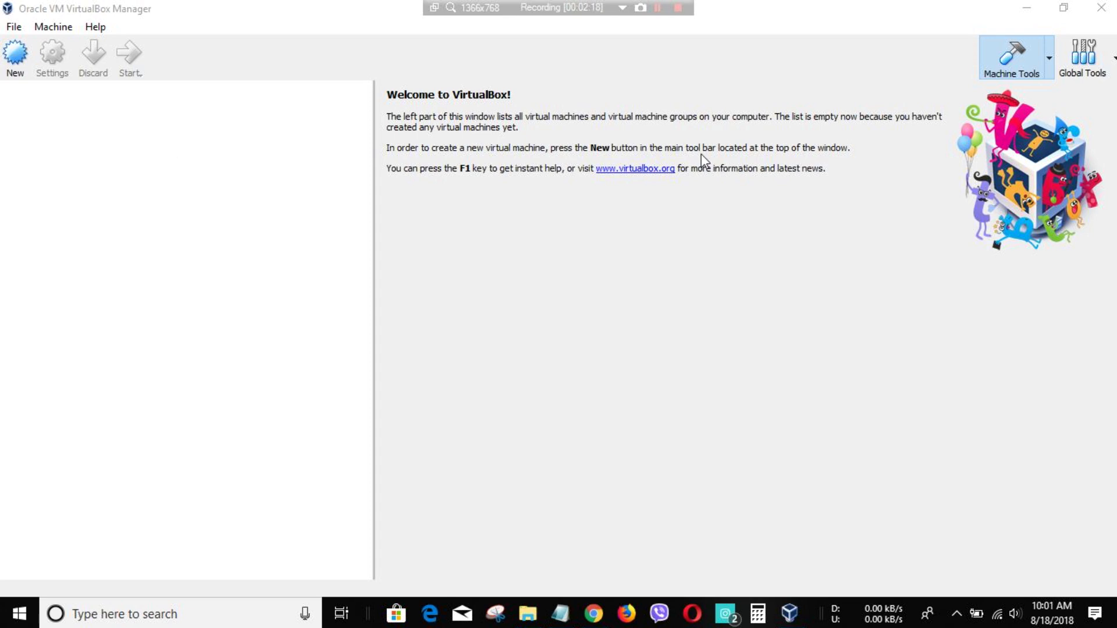
{"action": "left_click", "coordinate": [1063, 8]}
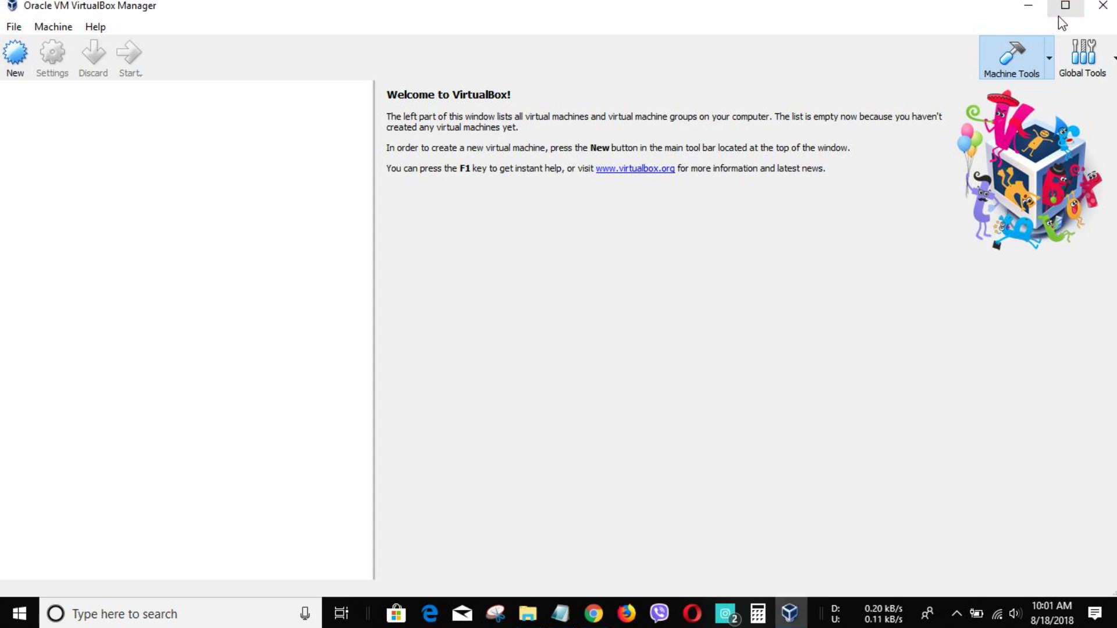
{"action": "left_click", "coordinate": [1065, 6]}
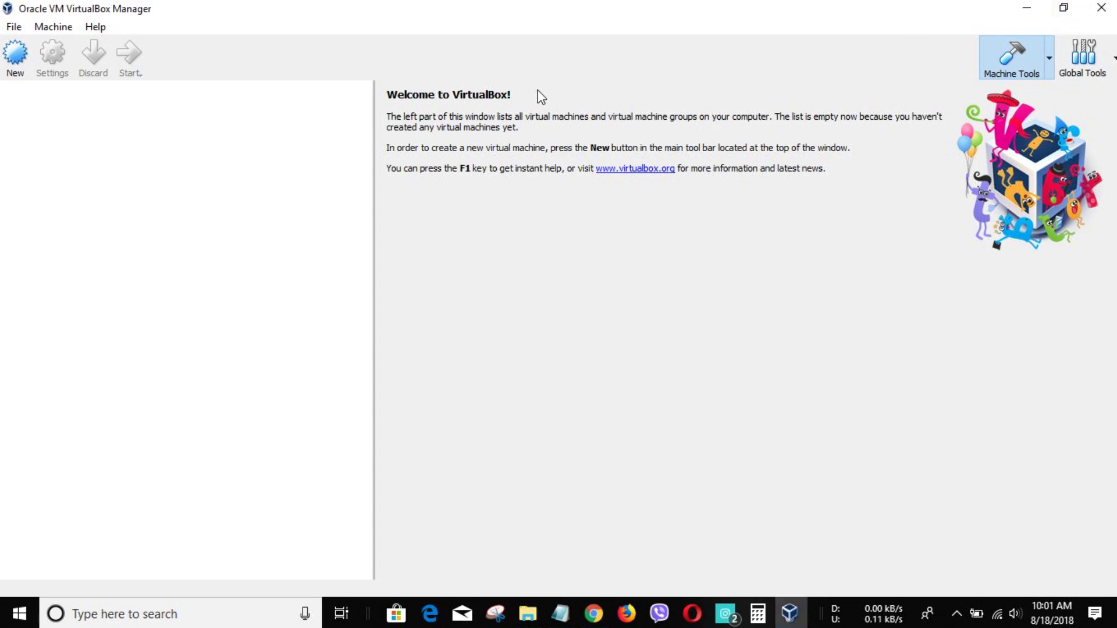
{"action": "left_click", "coordinate": [1026, 8]}
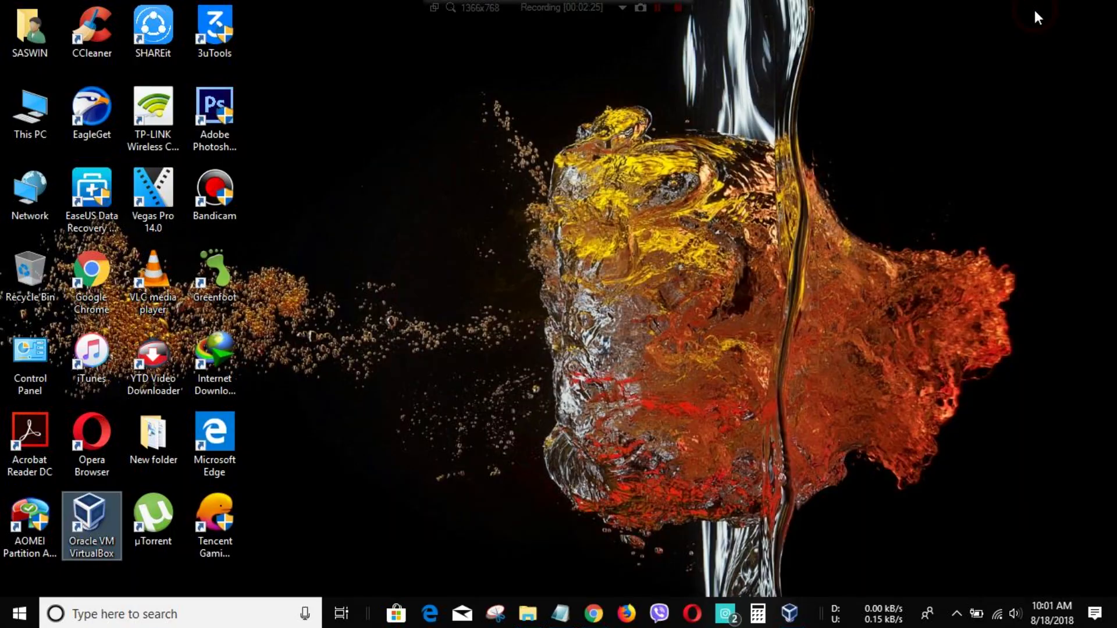
- Download the Kali Linux 2018.2 64-bit VDI from Google Drive, then open EGDownloads
{"action": "left_click", "coordinate": [593, 613]}
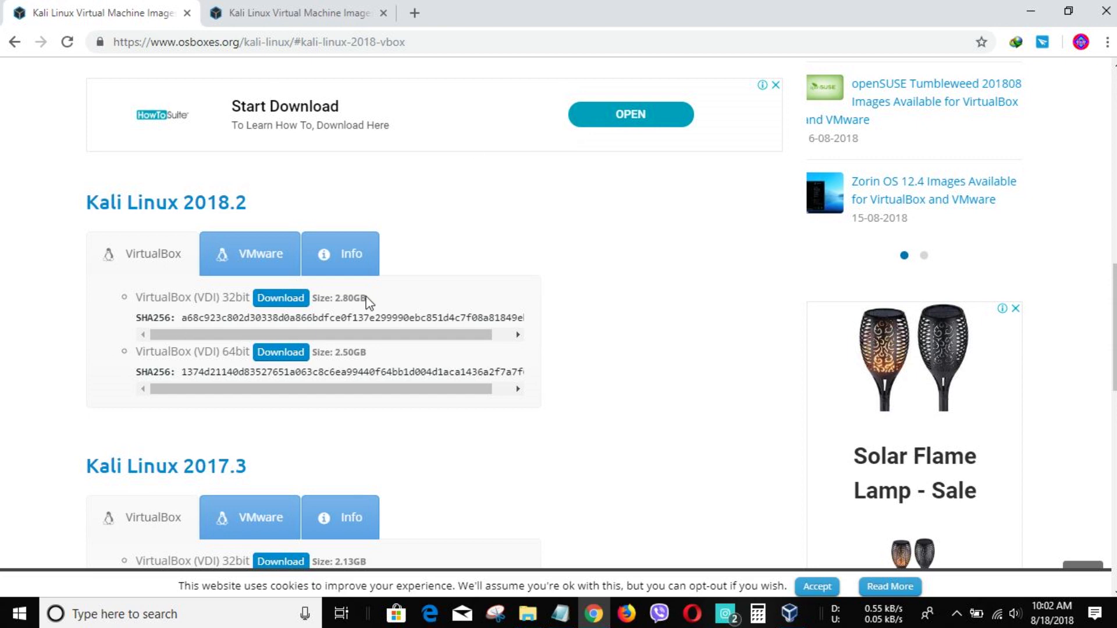
{"action": "left_click", "coordinate": [276, 353]}
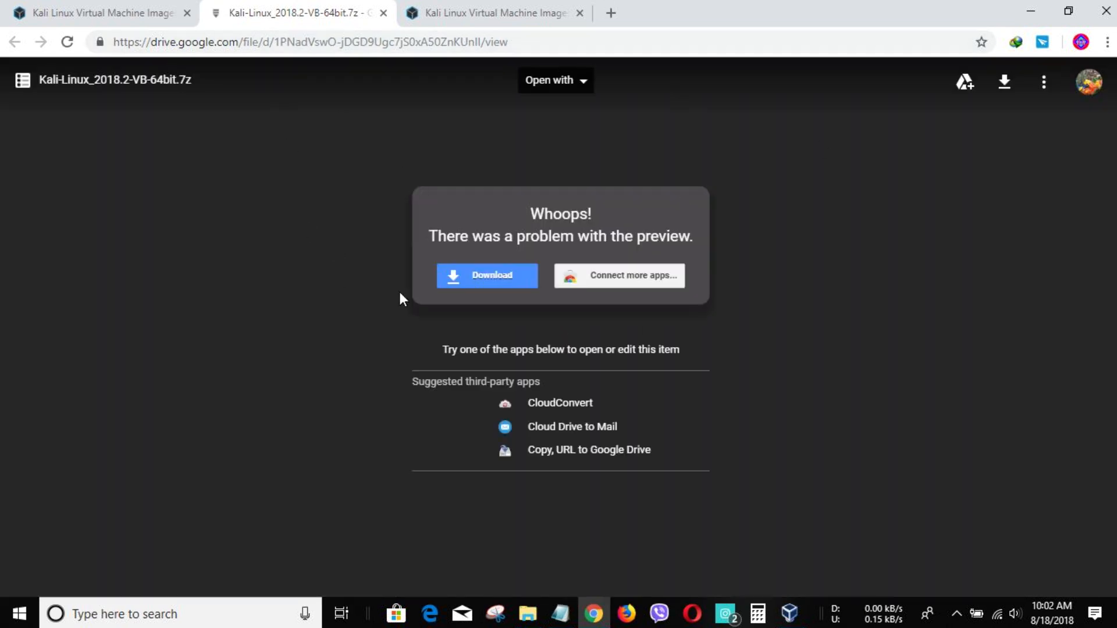
{"action": "left_click", "coordinate": [481, 289]}
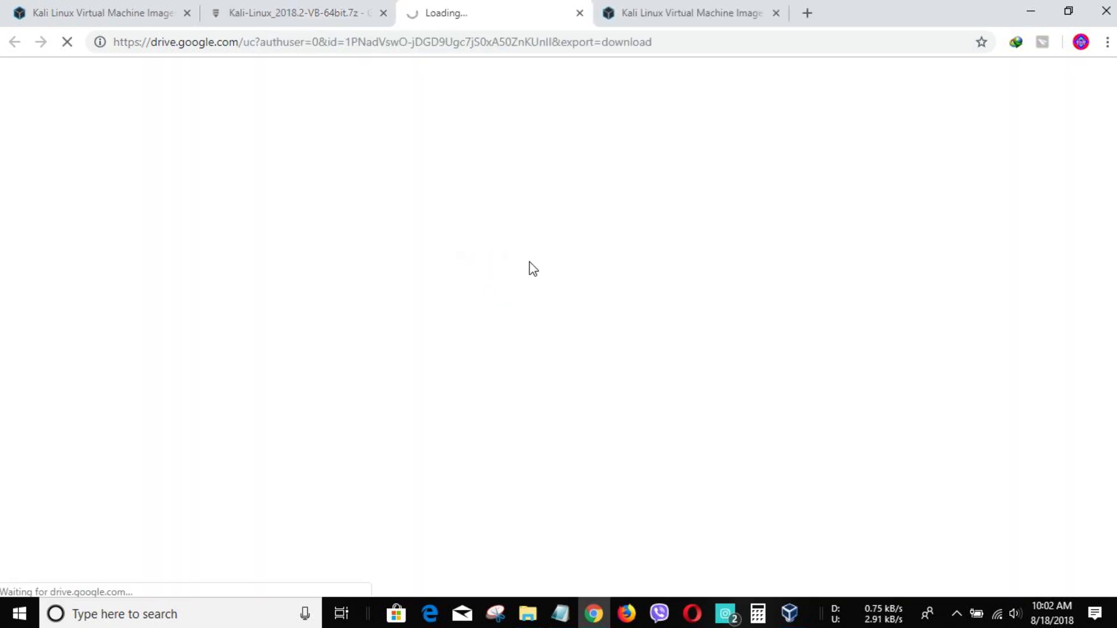
{"action": "left_click", "coordinate": [466, 221]}
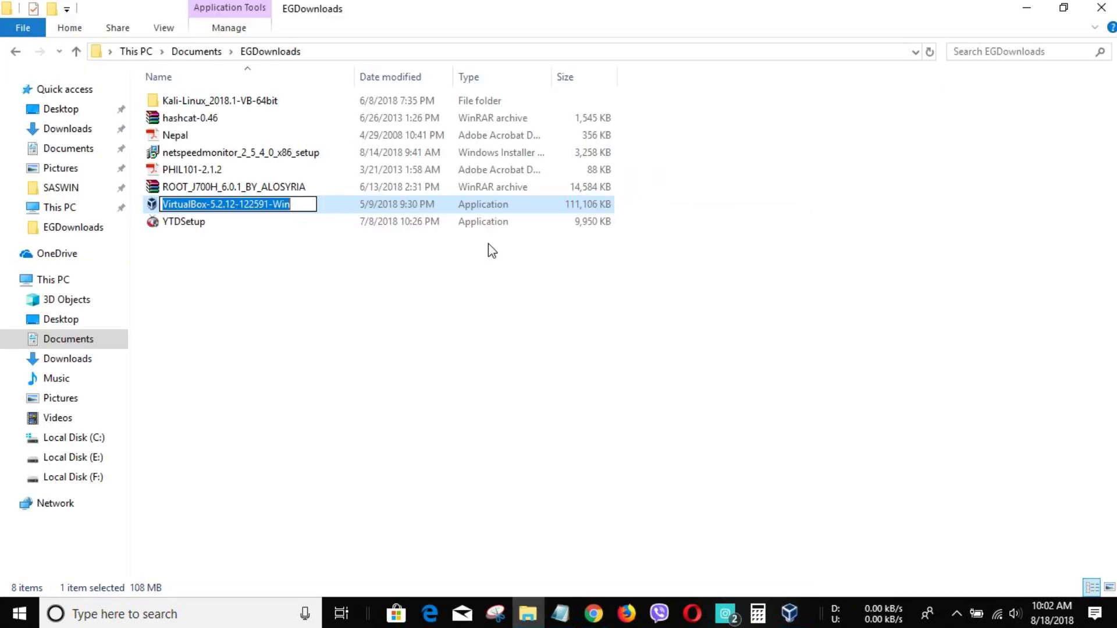
{"action": "double_click", "coordinate": [295, 99]}
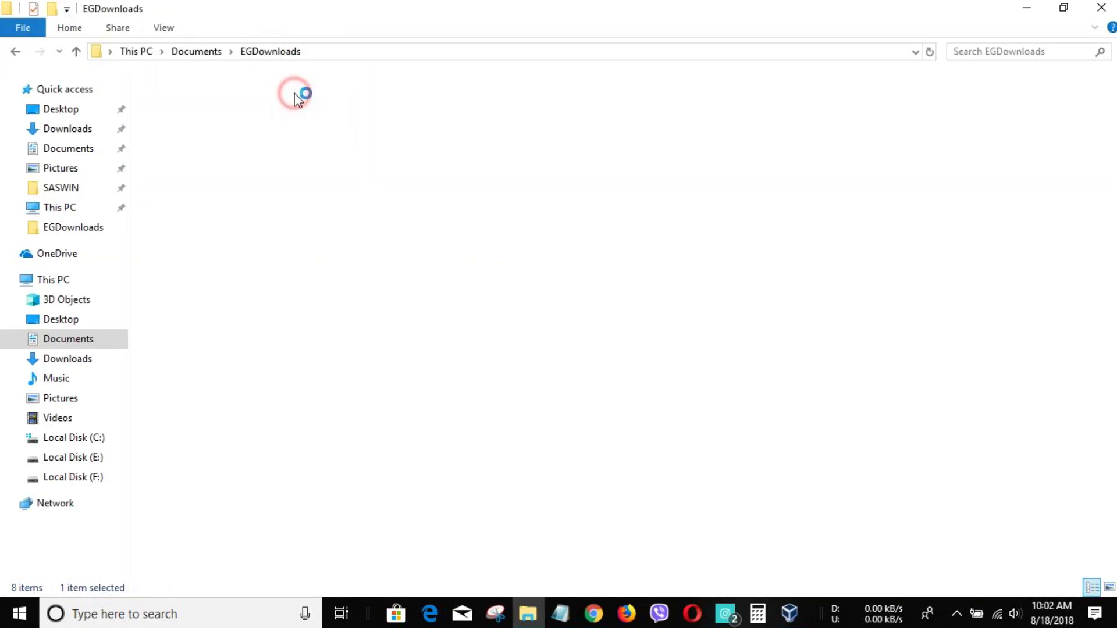
- Extract the Kali-Linux_2018.1-VB-64bit archive to 'Kali-Linux_2018.1-VB-64bit\' from its context menu
{"action": "double_click", "coordinate": [314, 102]}
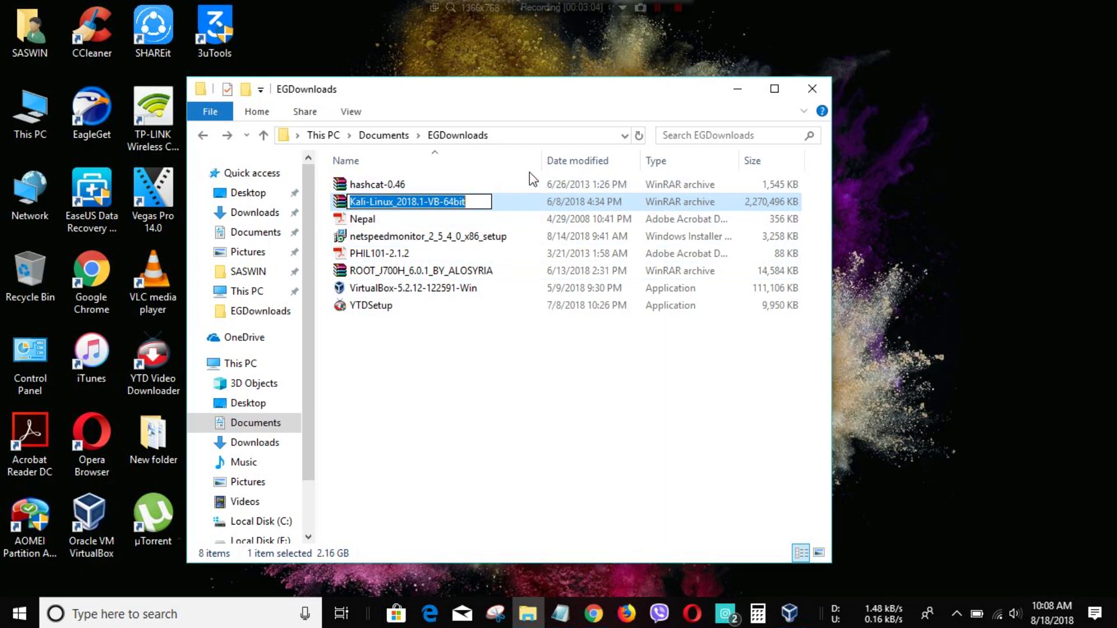
{"action": "left_click", "coordinate": [526, 204]}
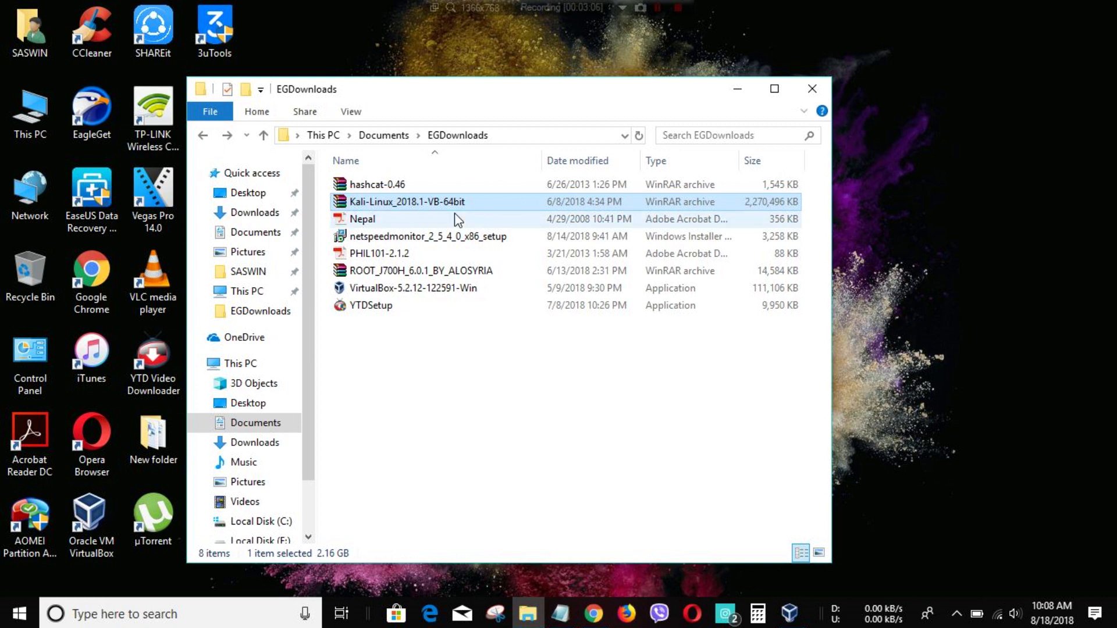
{"action": "left_click", "coordinate": [365, 111]}
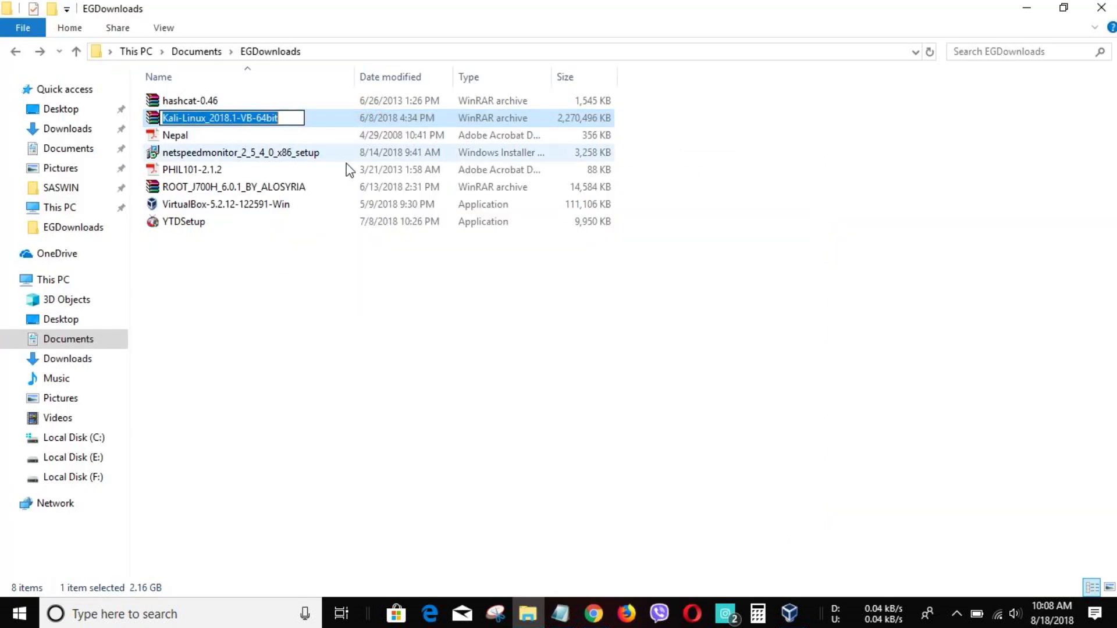
{"action": "left_click", "coordinate": [331, 291]}
{"action": "left_click", "coordinate": [343, 112]}
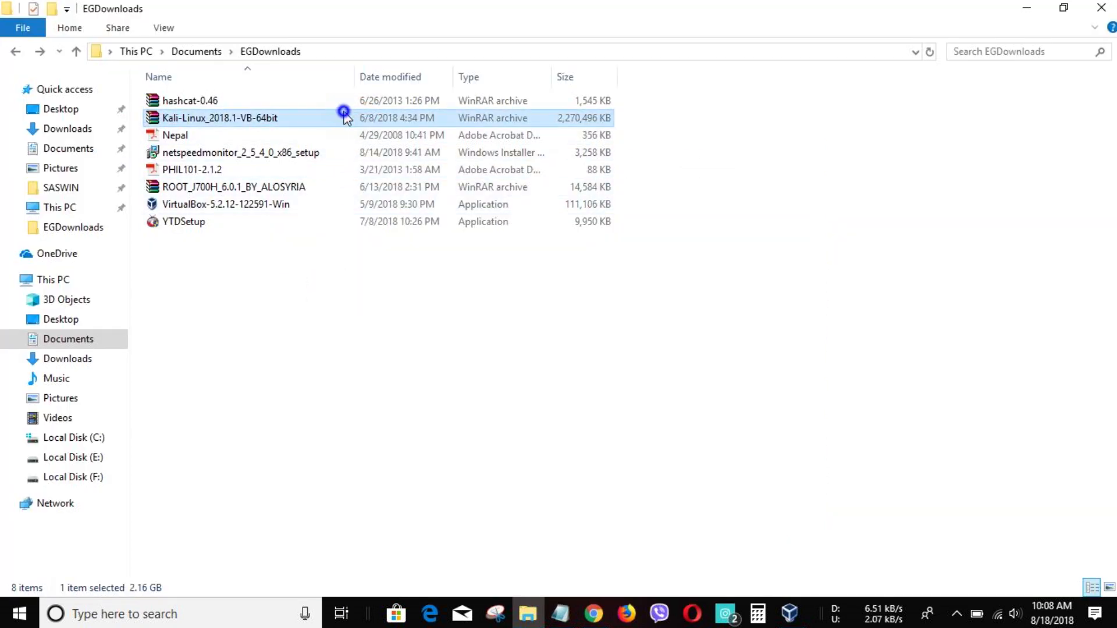
{"action": "right_click", "coordinate": [344, 114]}
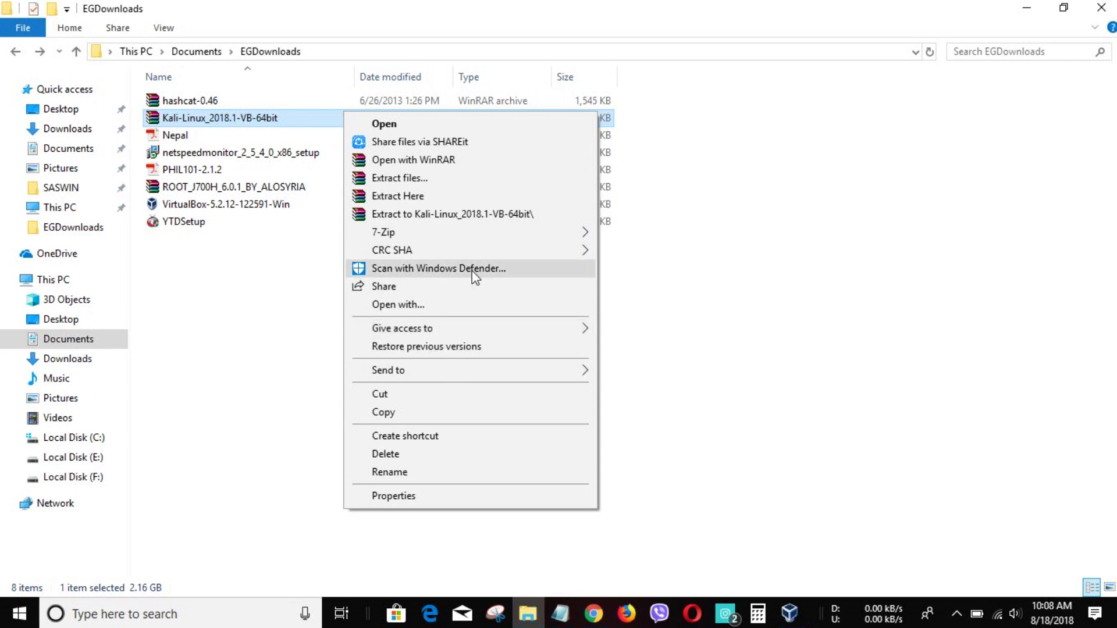
{"action": "left_click", "coordinate": [476, 216]}
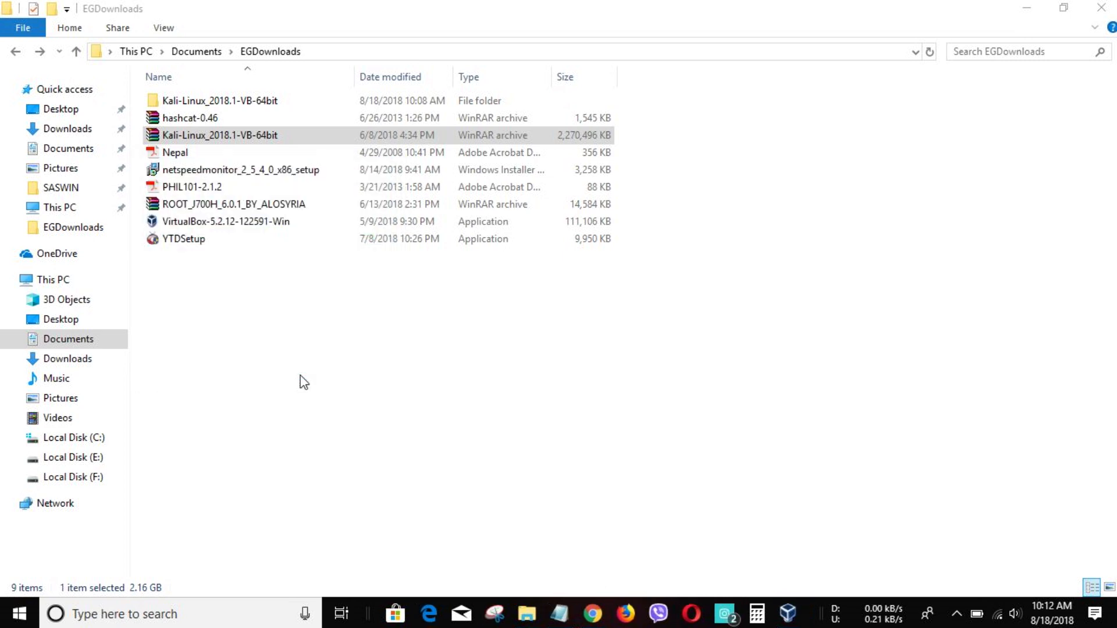
- Open Kali-Linux_2018.1-VB-64bit\64bit, enable file name extensions to reveal the .vdi, then minimize
{"action": "double_click", "coordinate": [295, 107]}
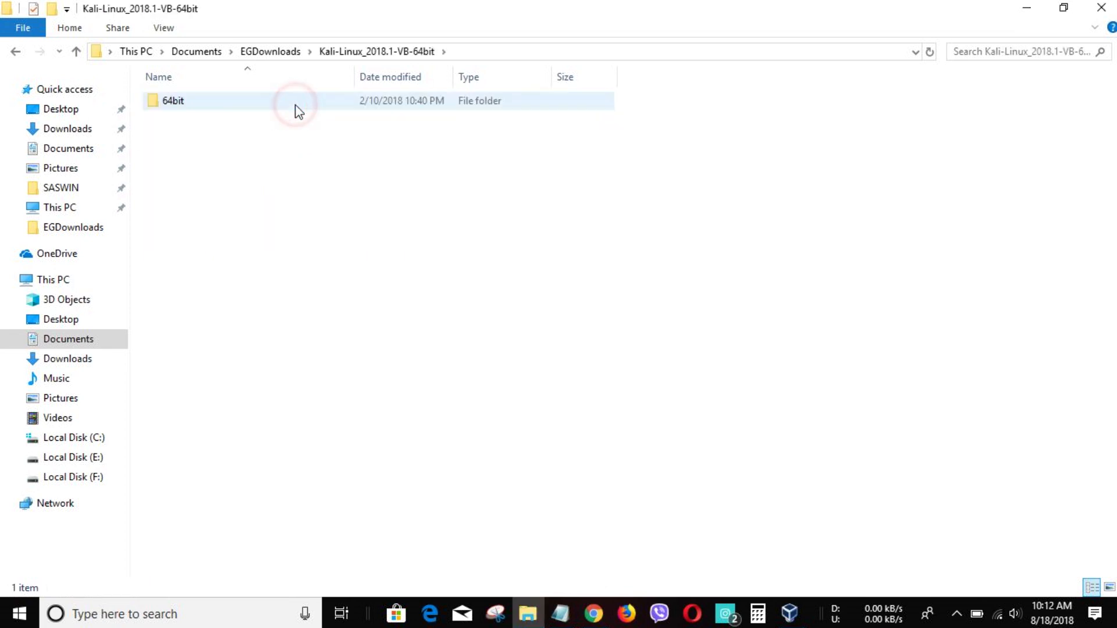
{"action": "double_click", "coordinate": [336, 107]}
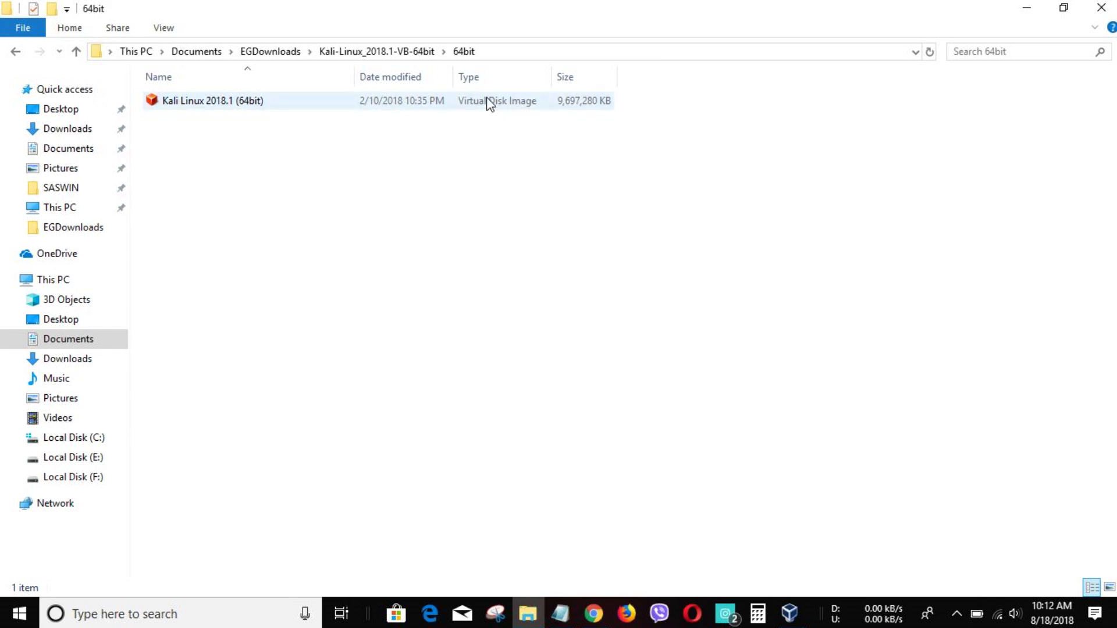
{"action": "left_click", "coordinate": [163, 30]}
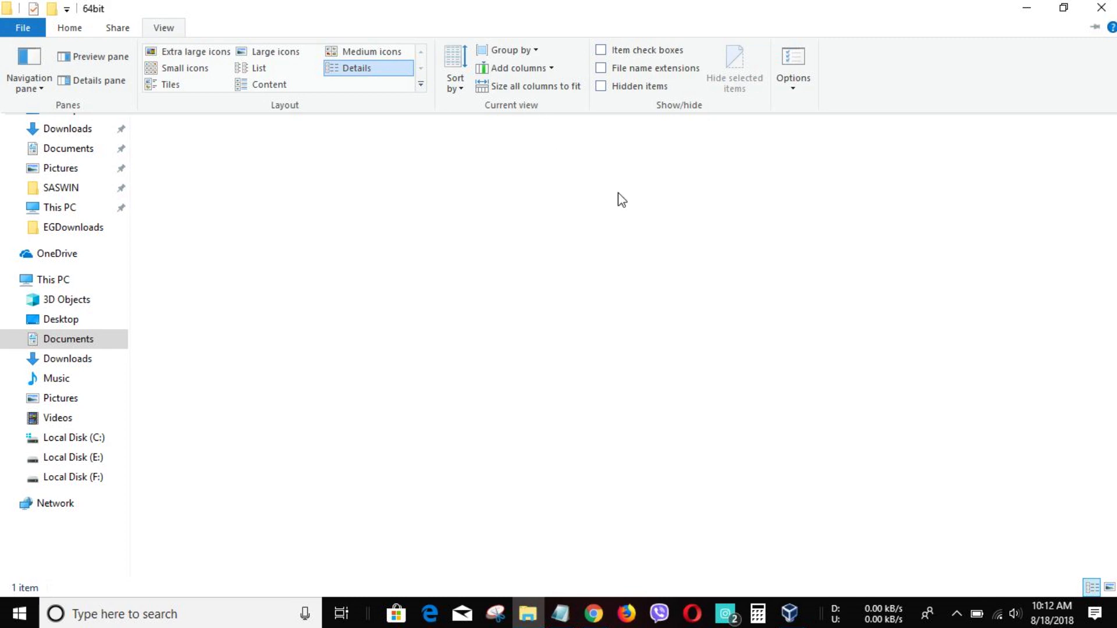
{"action": "left_click", "coordinate": [617, 67]}
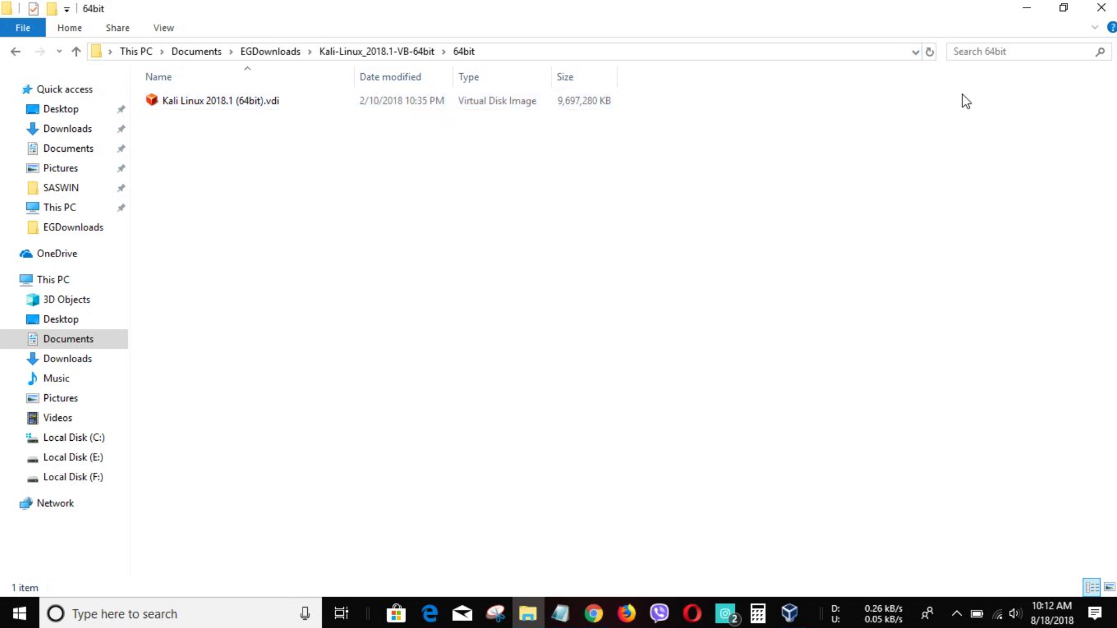
{"action": "left_click", "coordinate": [1026, 7]}
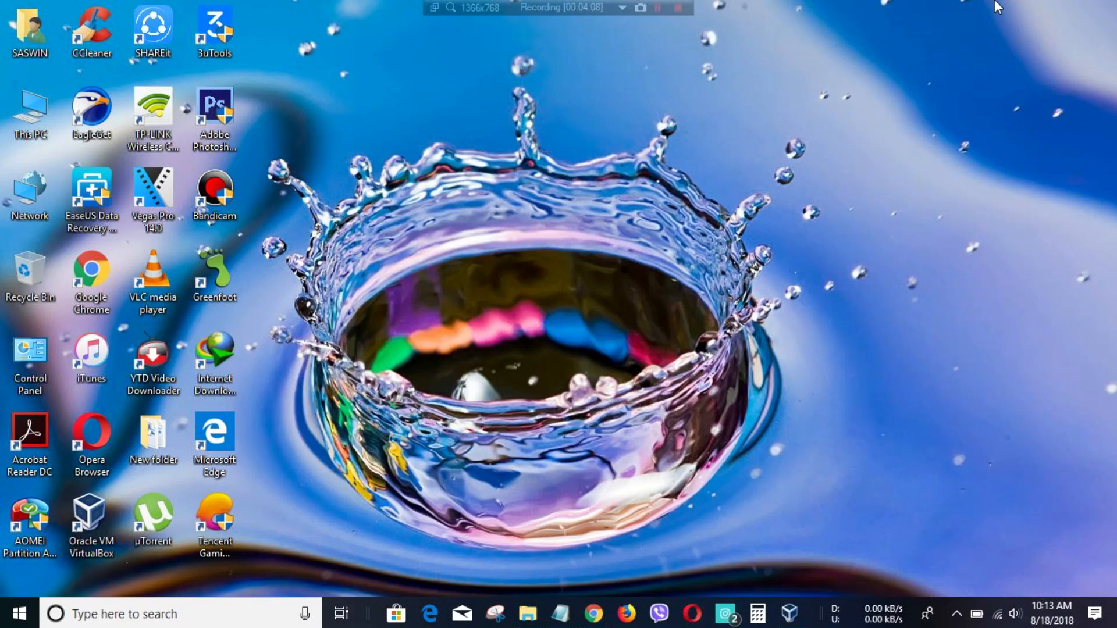
- Launch Oracle VM VirtualBox Manager and bring its window back to the front
{"action": "double_click", "coordinate": [95, 518]}
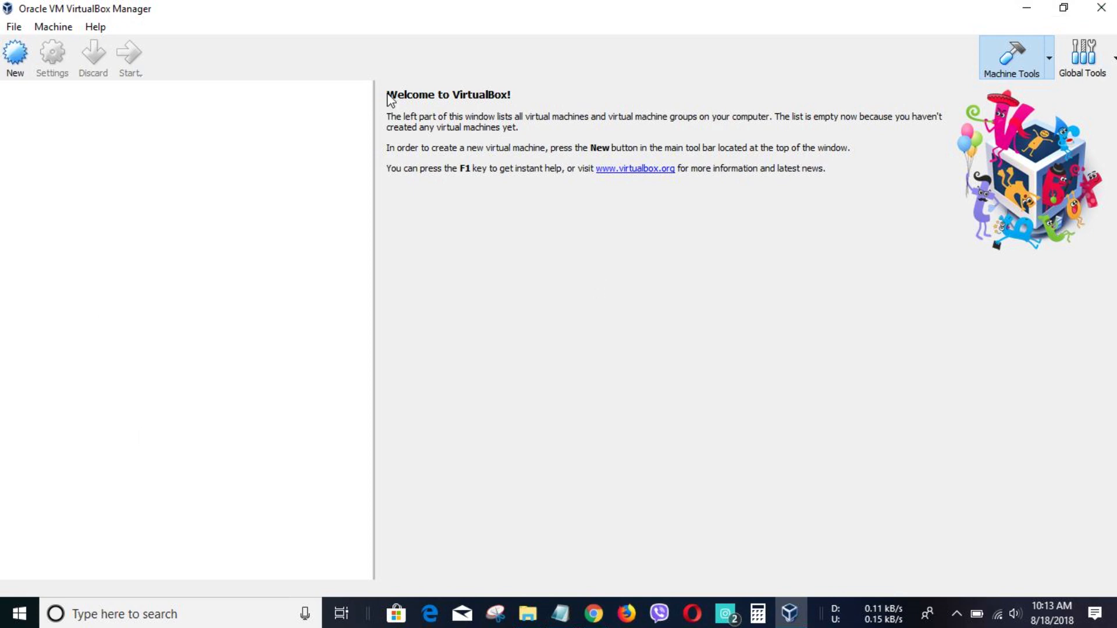
{"action": "left_click", "coordinate": [1026, 9]}
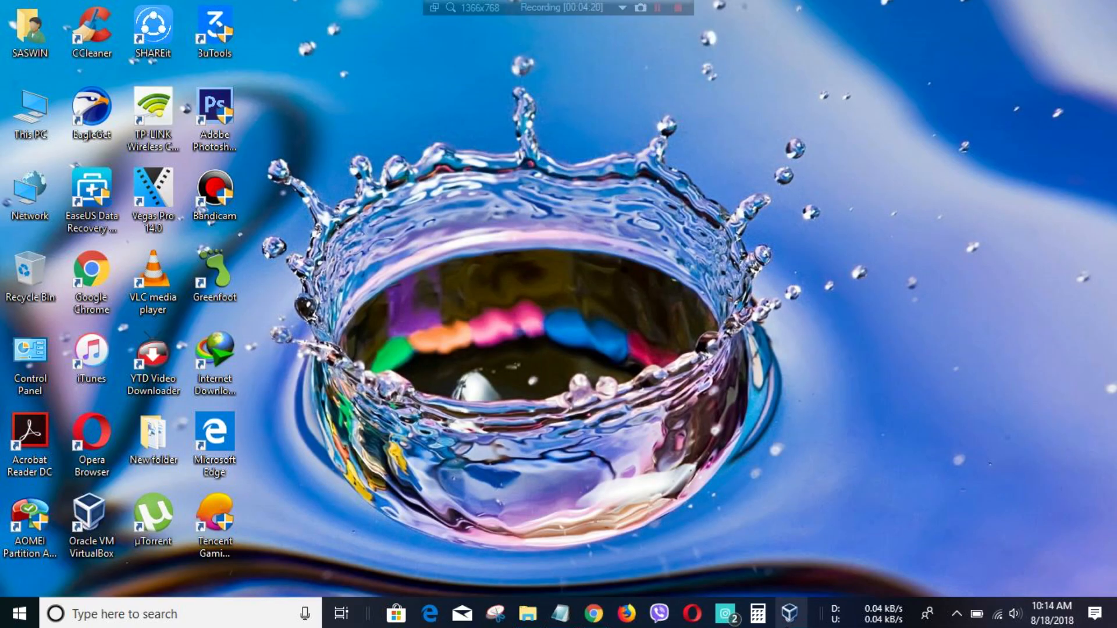
{"action": "left_click", "coordinate": [789, 614]}
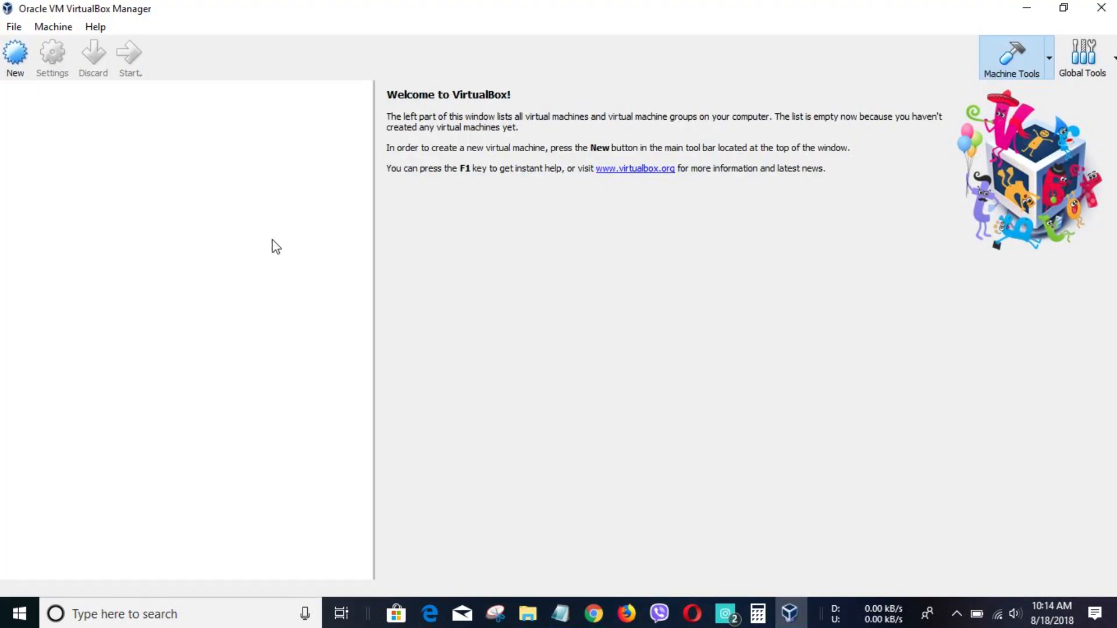
- Create a new VM named 'Kali Linux' with memory raised to about 1297 MB
{"action": "left_click", "coordinate": [12, 63]}
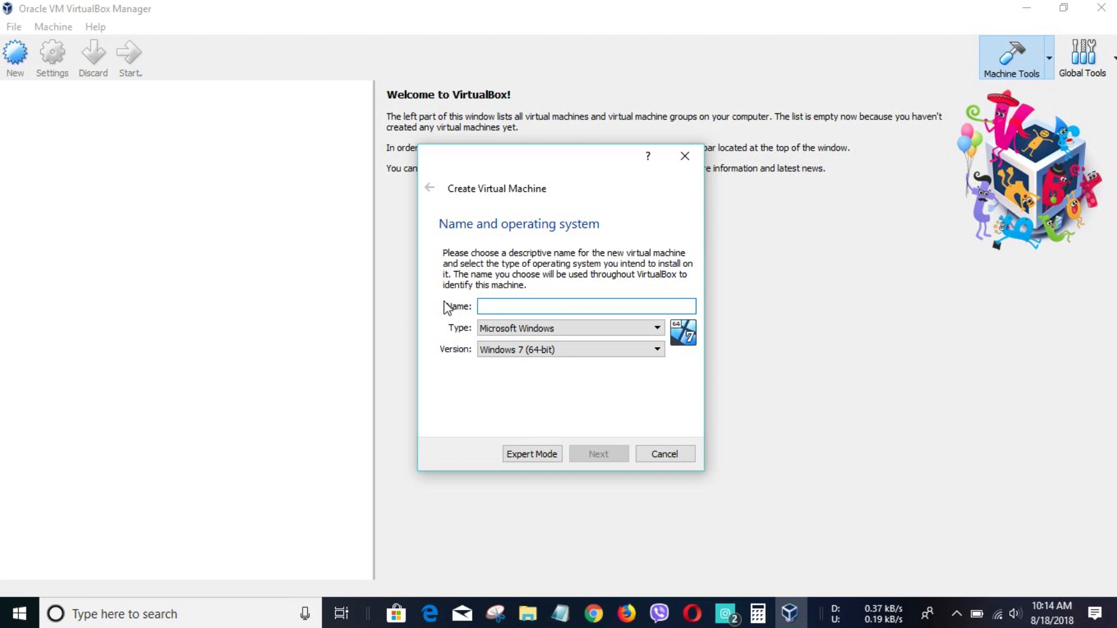
{"action": "type", "text": "K"}
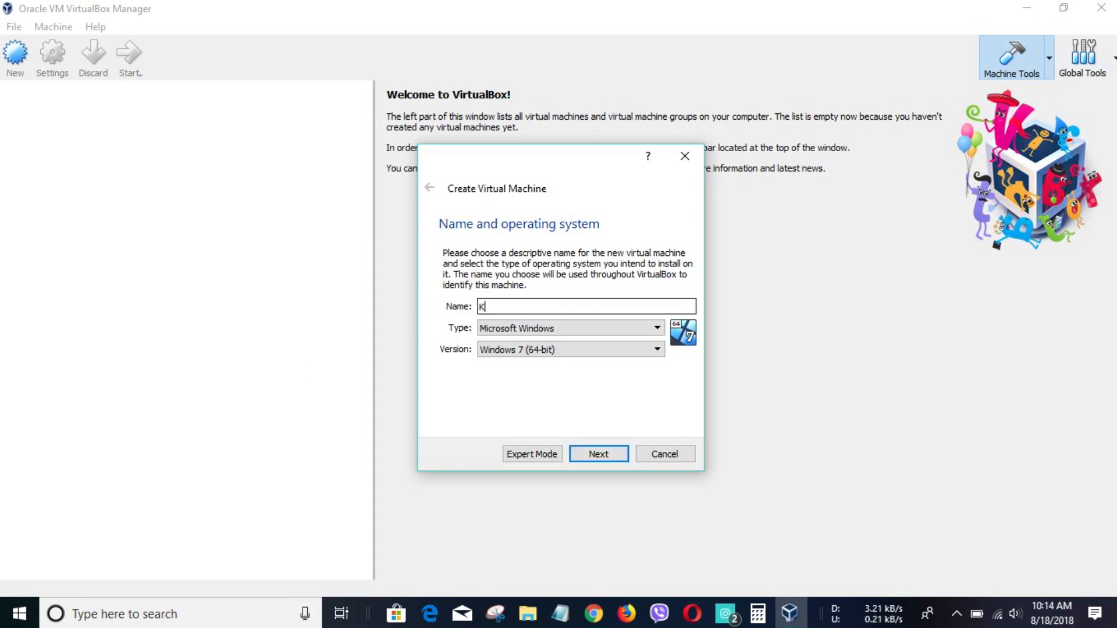
{"action": "type", "text": "ali Lin"}
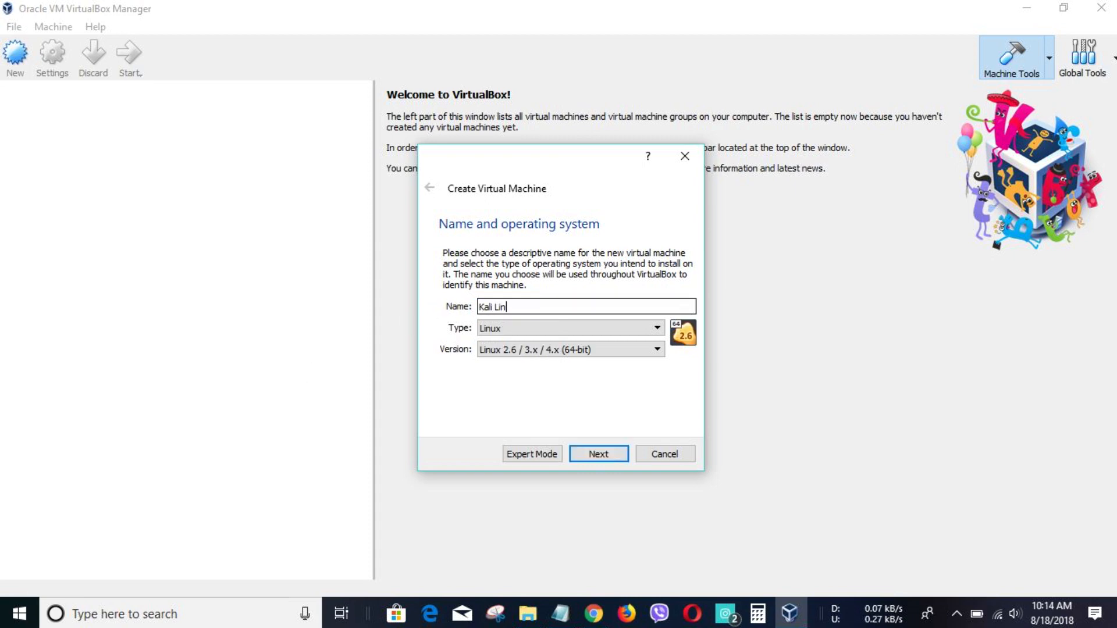
{"action": "type", "text": "ux"}
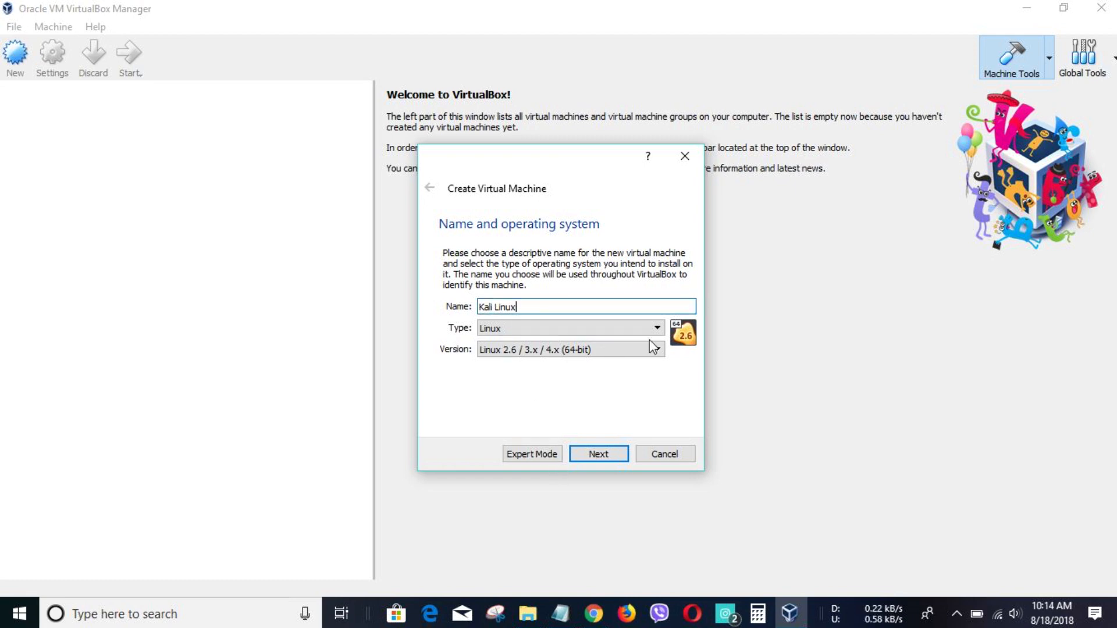
{"action": "left_click", "coordinate": [579, 452]}
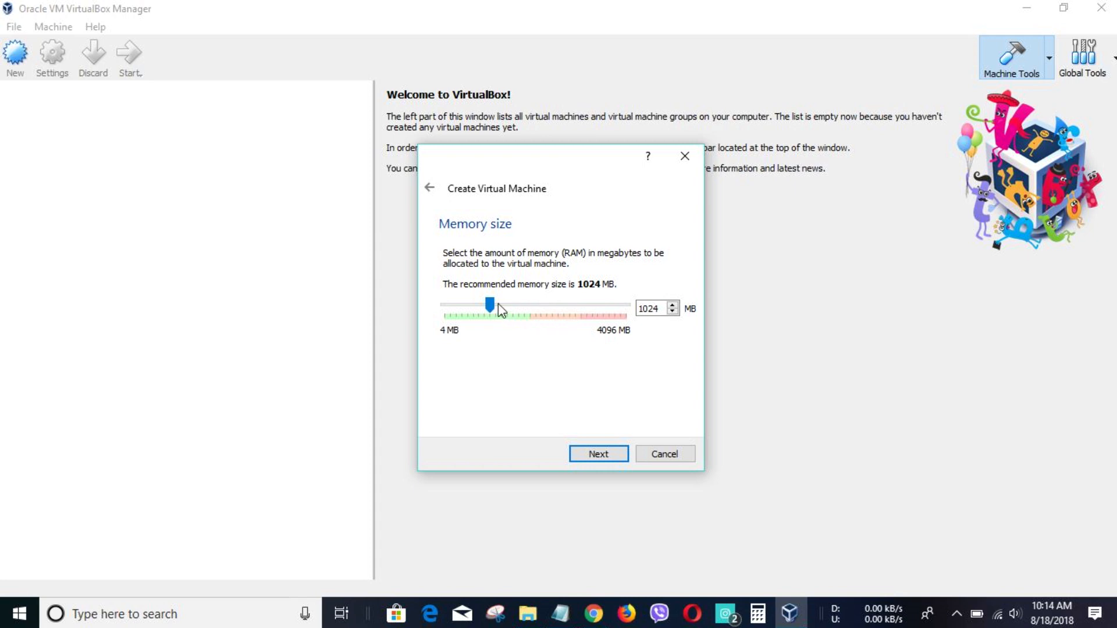
{"action": "left_click_drag", "start_coordinate": [494, 308], "coordinate": [530, 309]}
{"action": "left_click", "coordinate": [606, 454]}
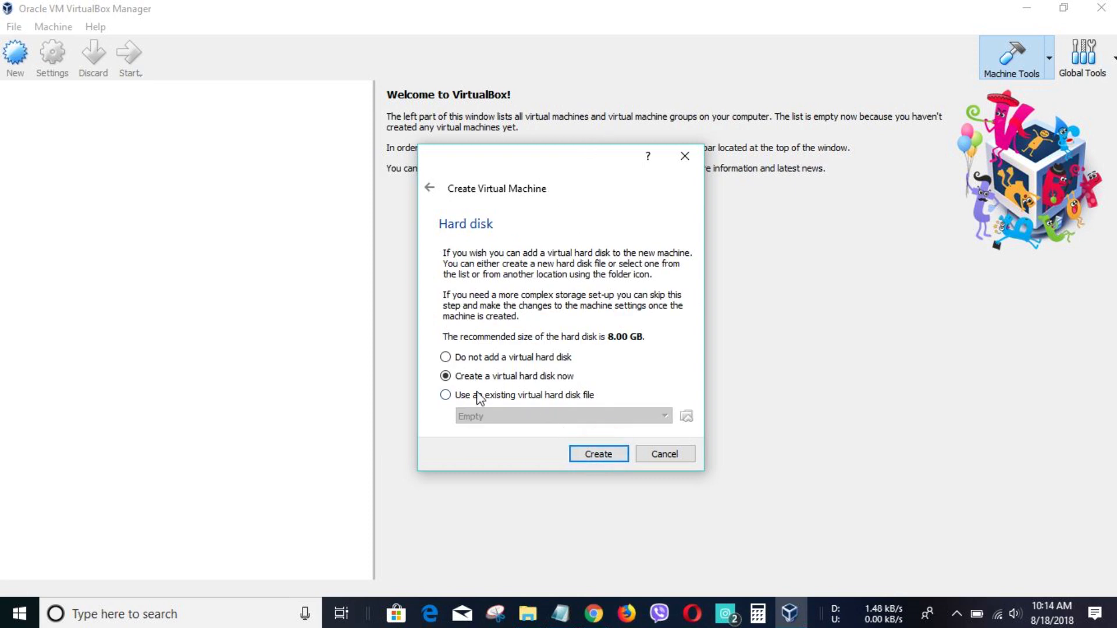
- Attach the existing Kali Linux 2018.1 (64bit).vdi disk and create the machine
{"action": "left_click", "coordinate": [445, 395]}
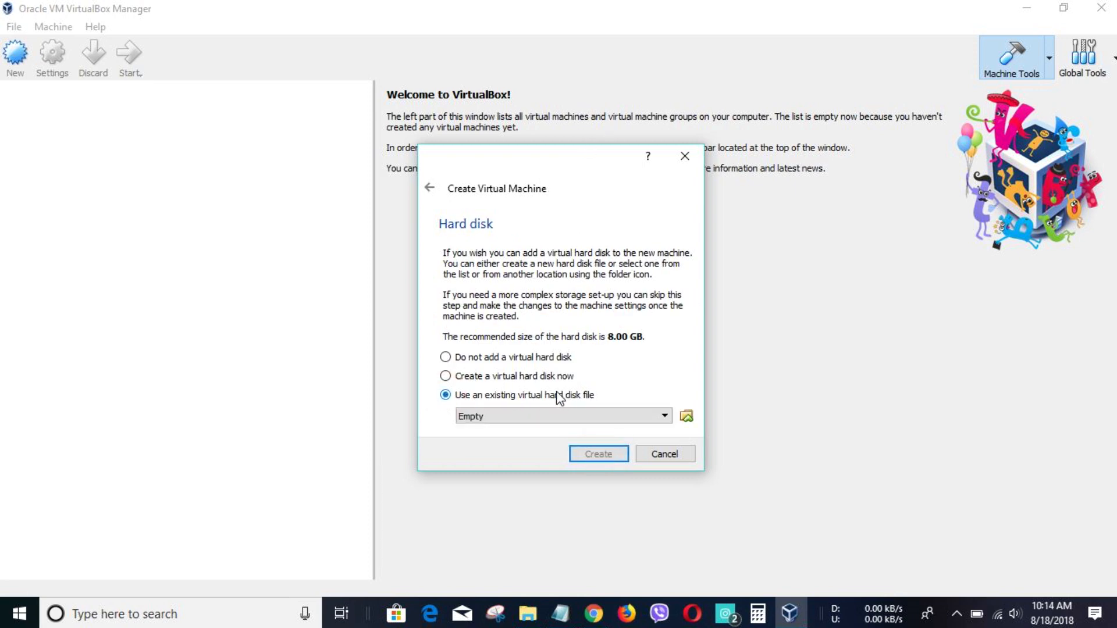
{"action": "left_click", "coordinate": [687, 415]}
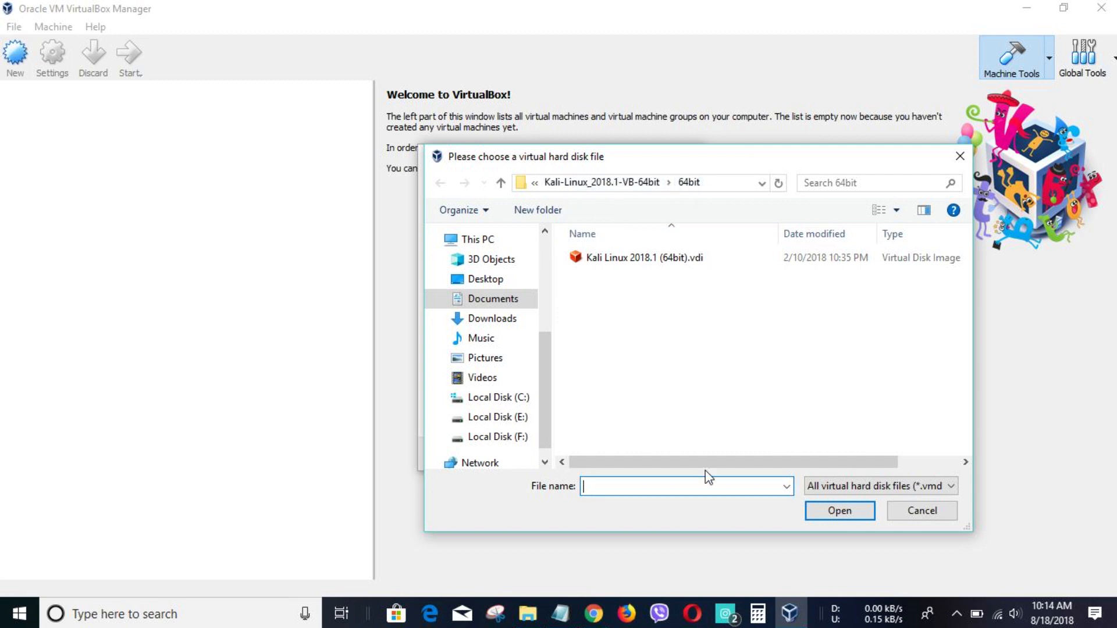
{"action": "left_click", "coordinate": [678, 256]}
{"action": "left_click", "coordinate": [814, 510]}
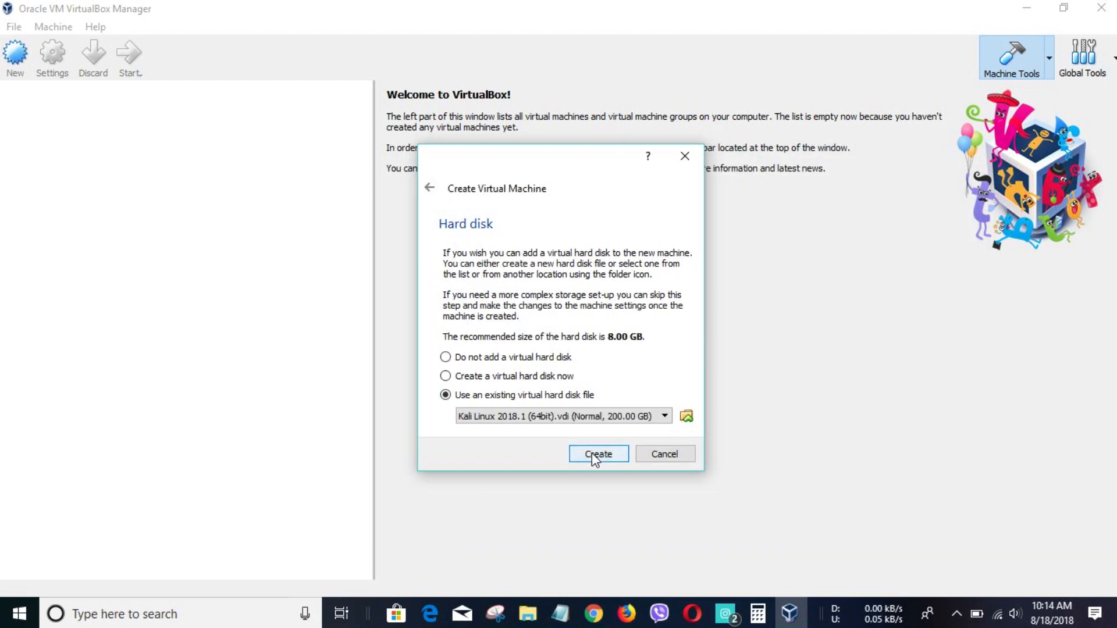
{"action": "left_click", "coordinate": [591, 453]}
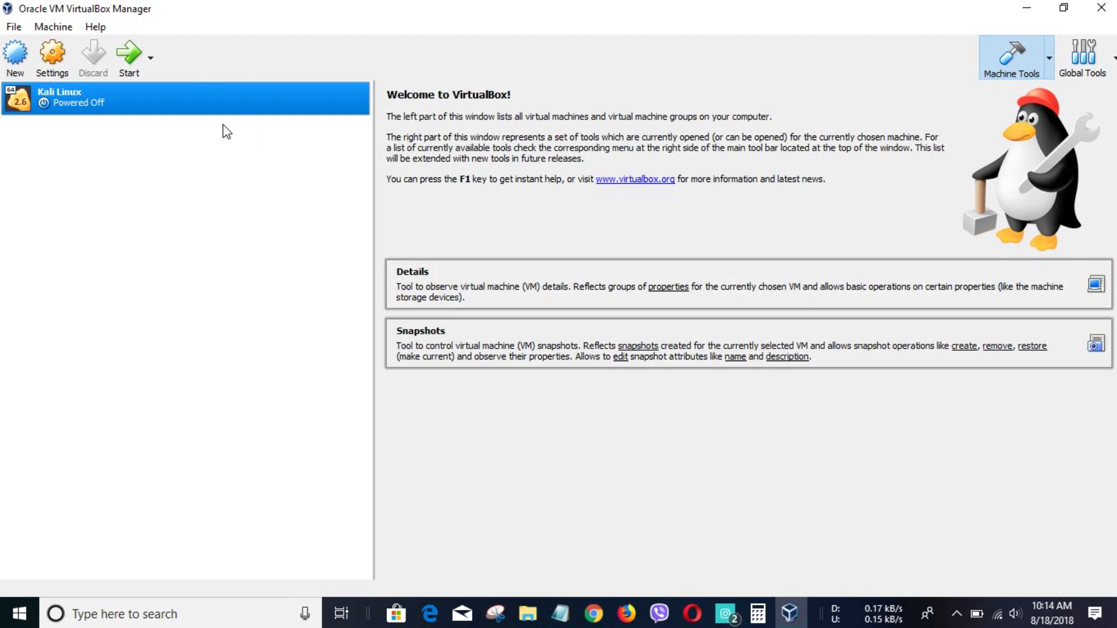
- Raise the Kali Linux VM's video memory to 30 MB in its Display settings
{"action": "left_click", "coordinate": [58, 69]}
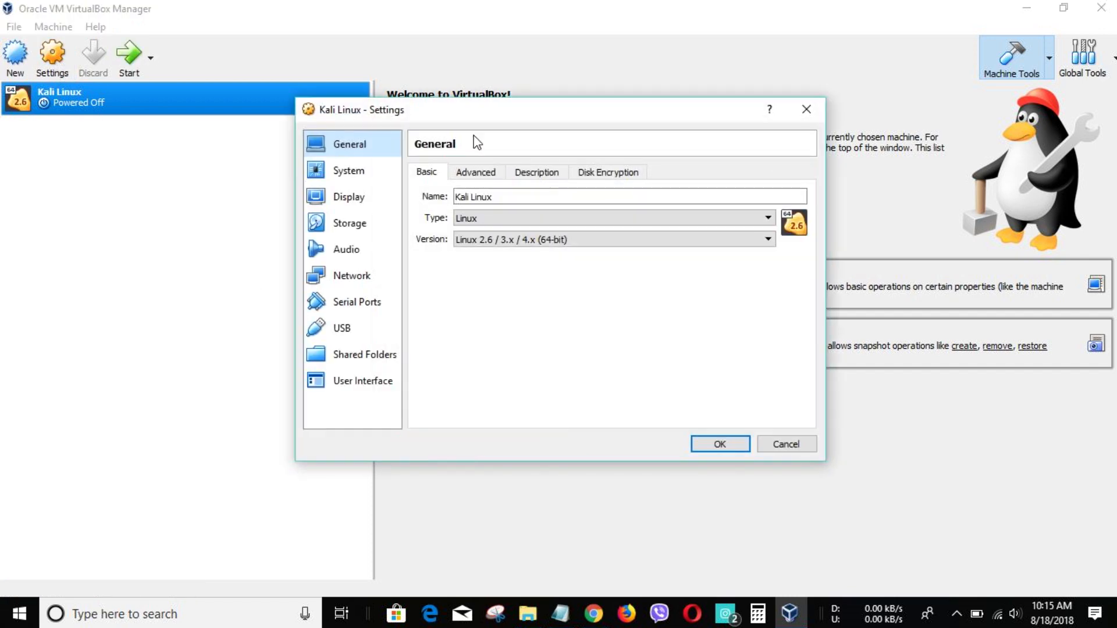
{"action": "left_click", "coordinate": [349, 171]}
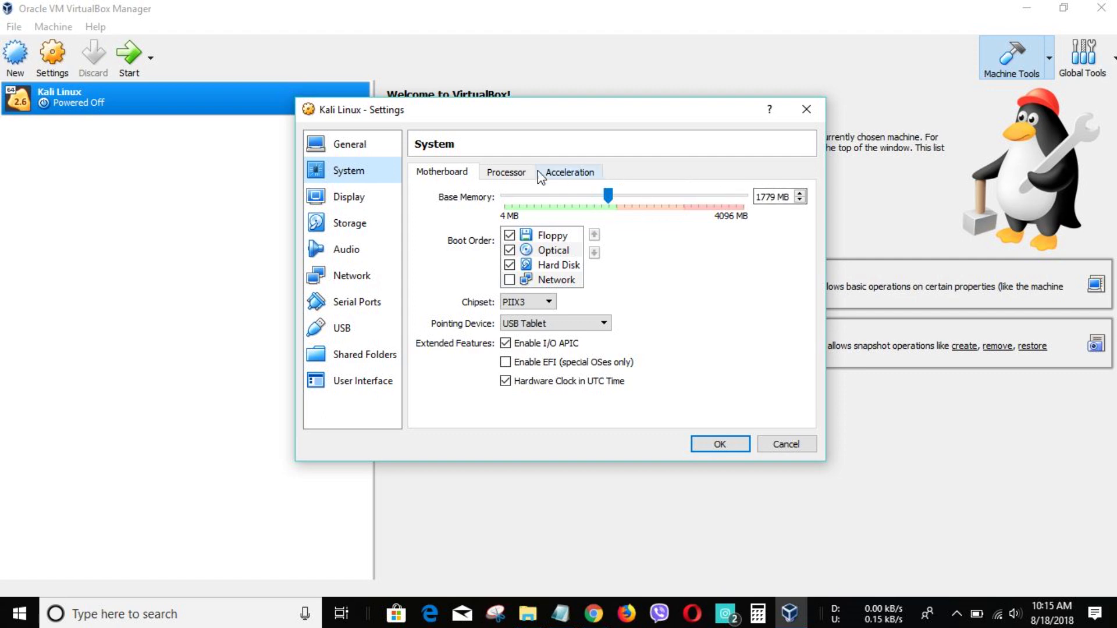
{"action": "left_click", "coordinate": [364, 193]}
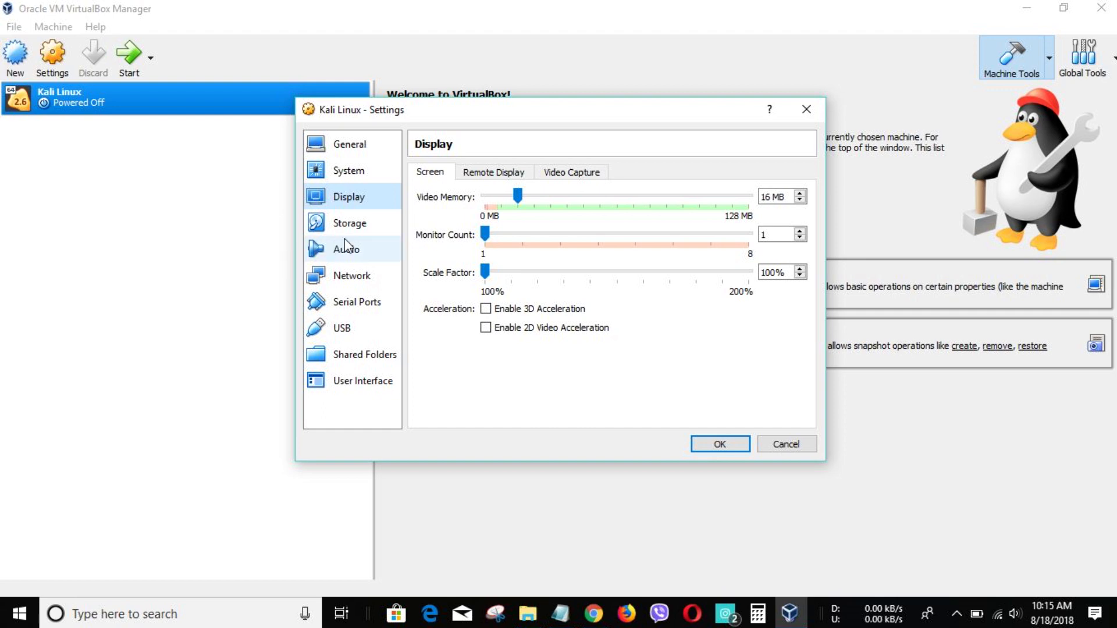
{"action": "left_click", "coordinate": [518, 195]}
{"action": "left_click_drag", "start_coordinate": [518, 191], "coordinate": [529, 193]}
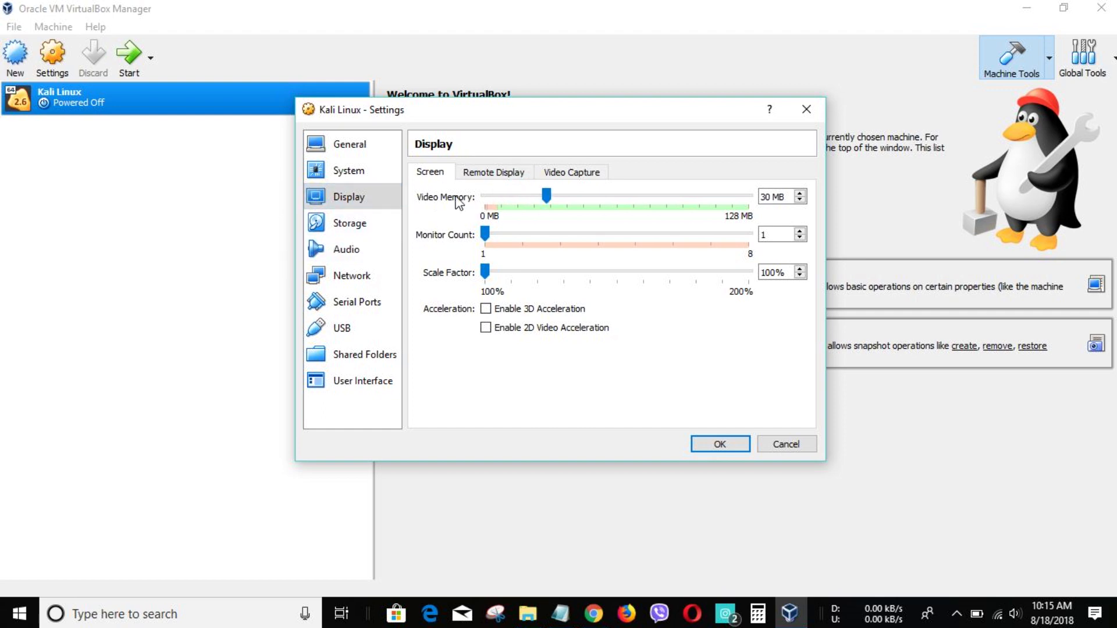
- Keep network Adapter 1 attached to NAT and save the VM settings
{"action": "left_click", "coordinate": [365, 224]}
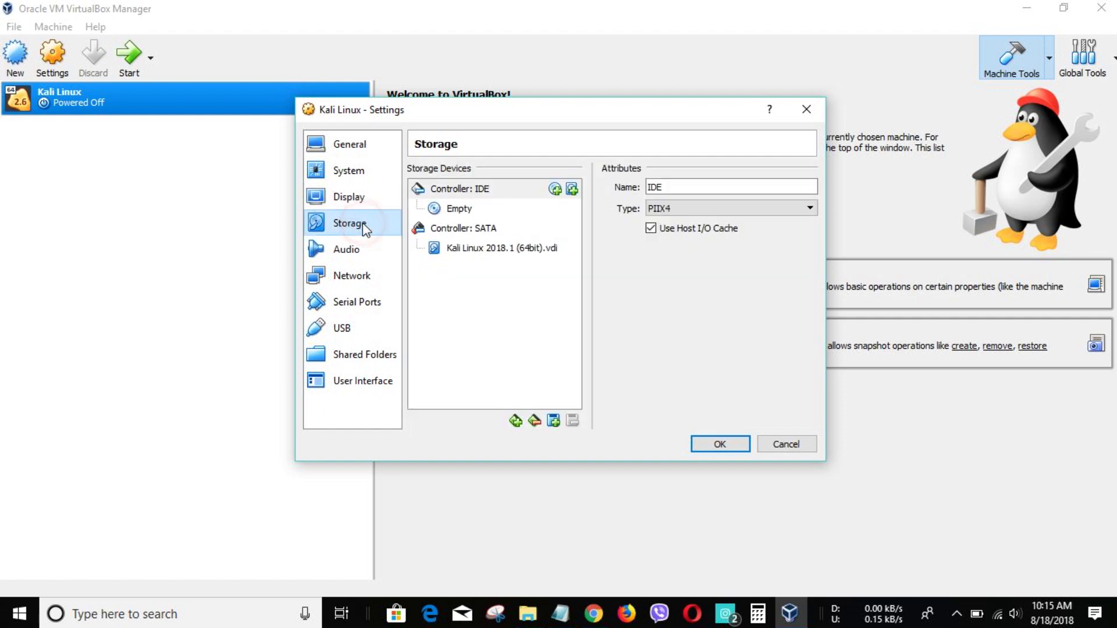
{"action": "left_click", "coordinate": [355, 266]}
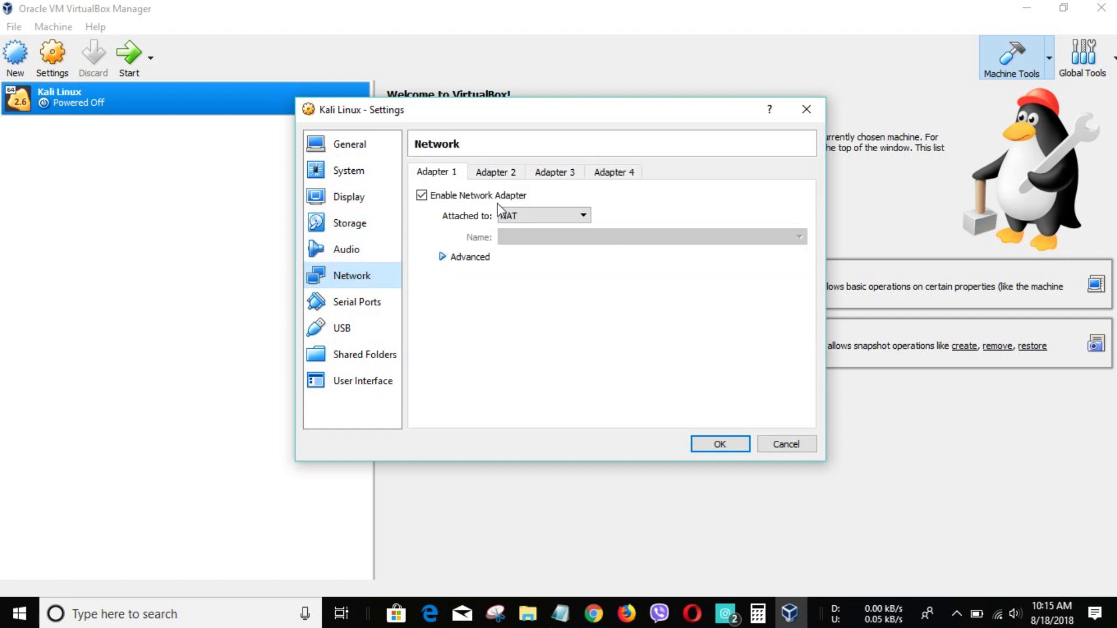
{"action": "left_click", "coordinate": [510, 218]}
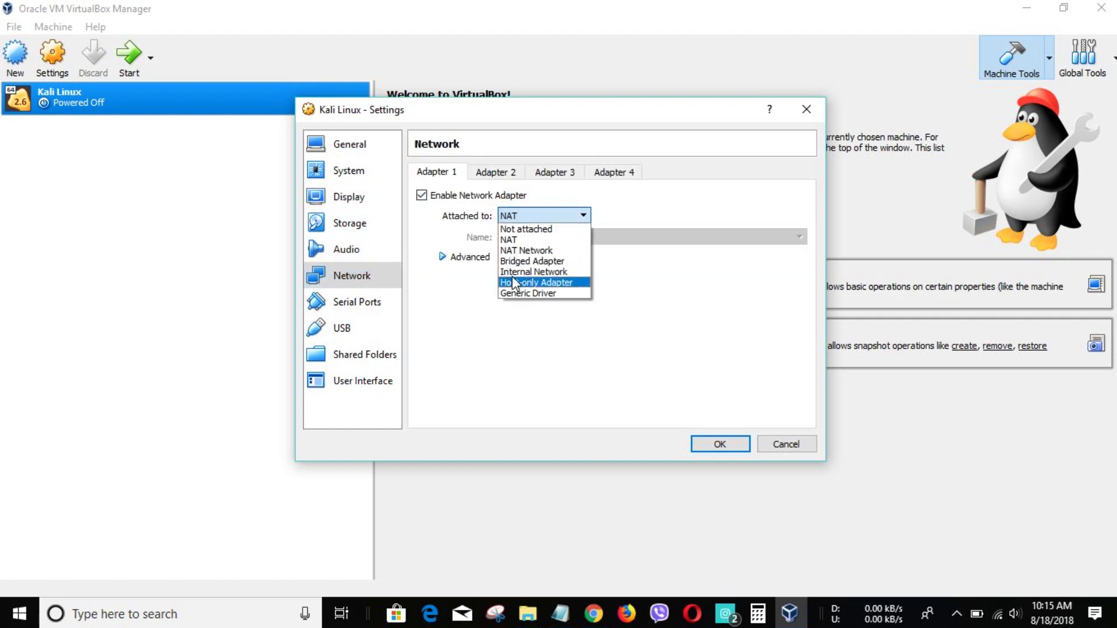
{"action": "left_click", "coordinate": [515, 240]}
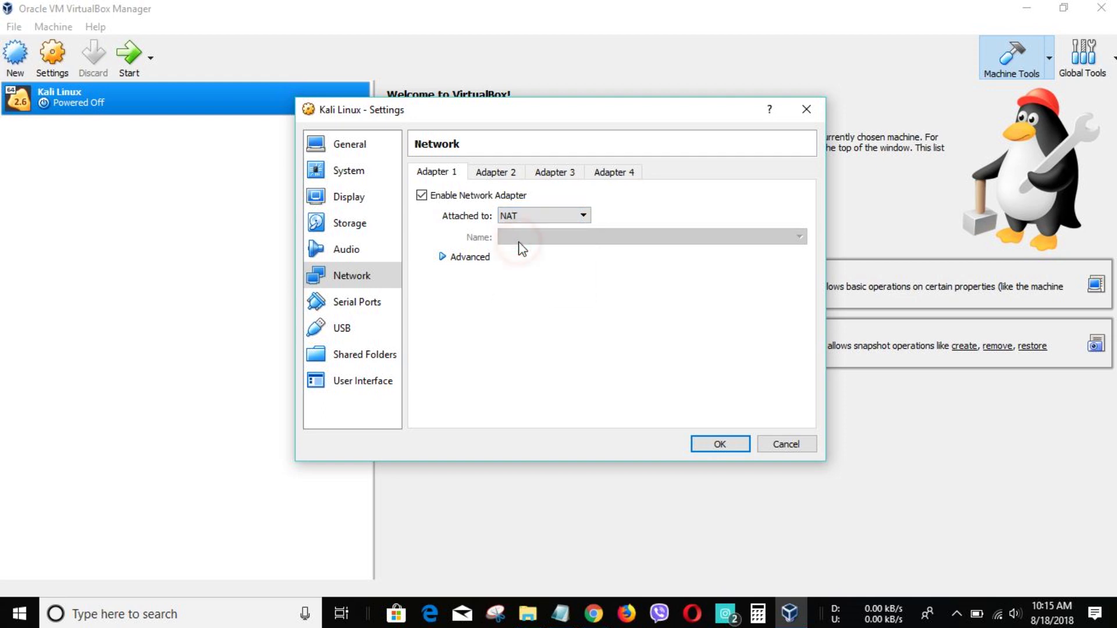
{"action": "left_click", "coordinate": [720, 443]}
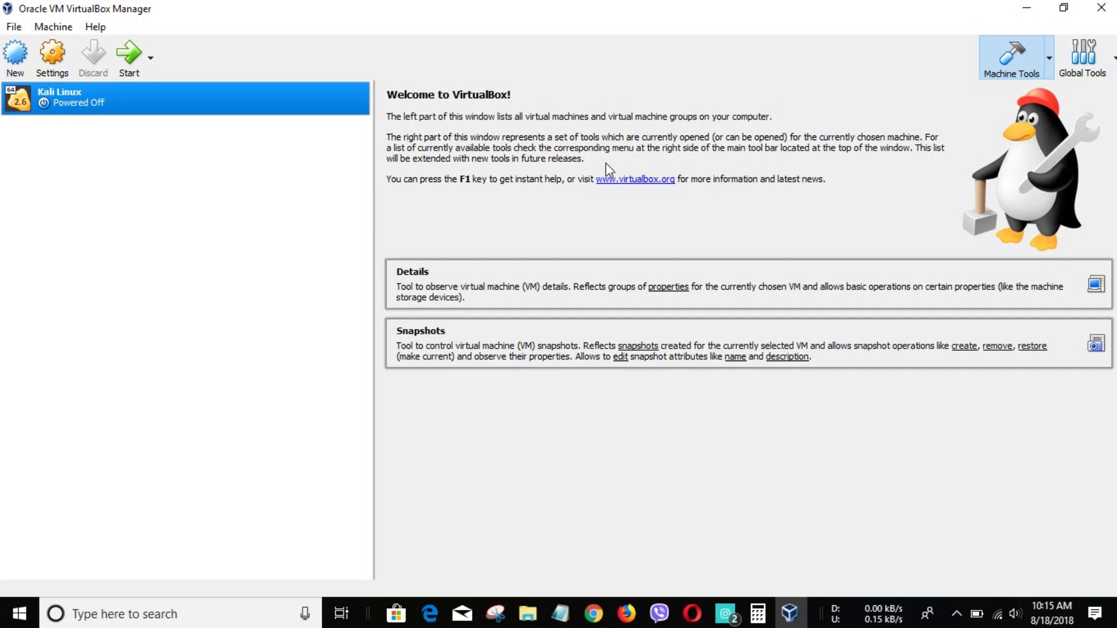
- Start the Kali Linux VM maximized and dismiss the keyboard and mouse notices
{"action": "left_click", "coordinate": [127, 61]}
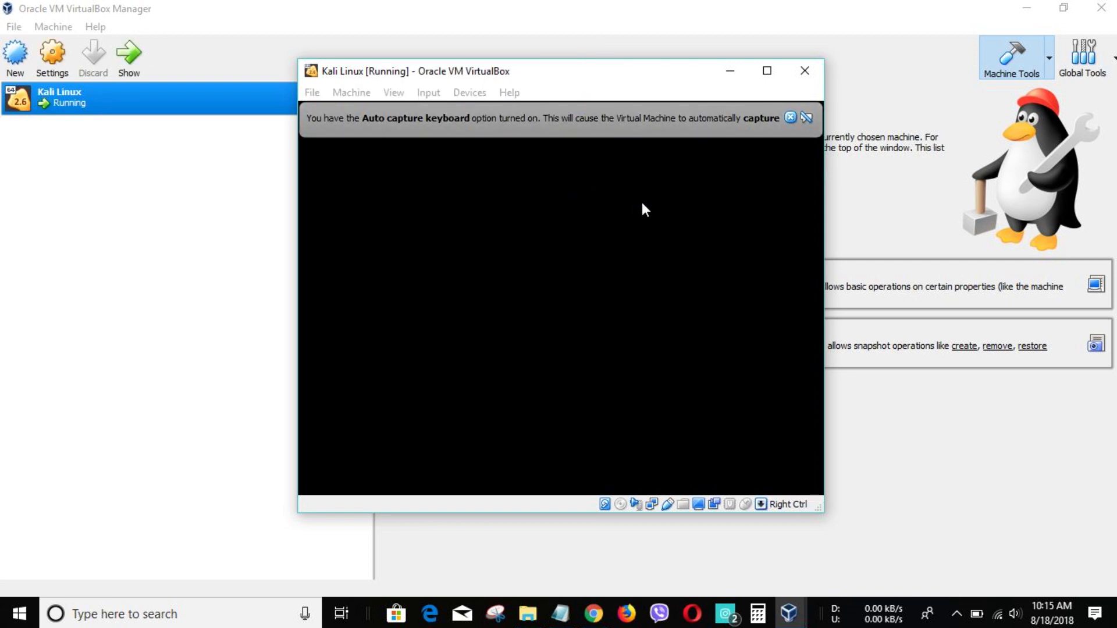
{"action": "left_click", "coordinate": [766, 71]}
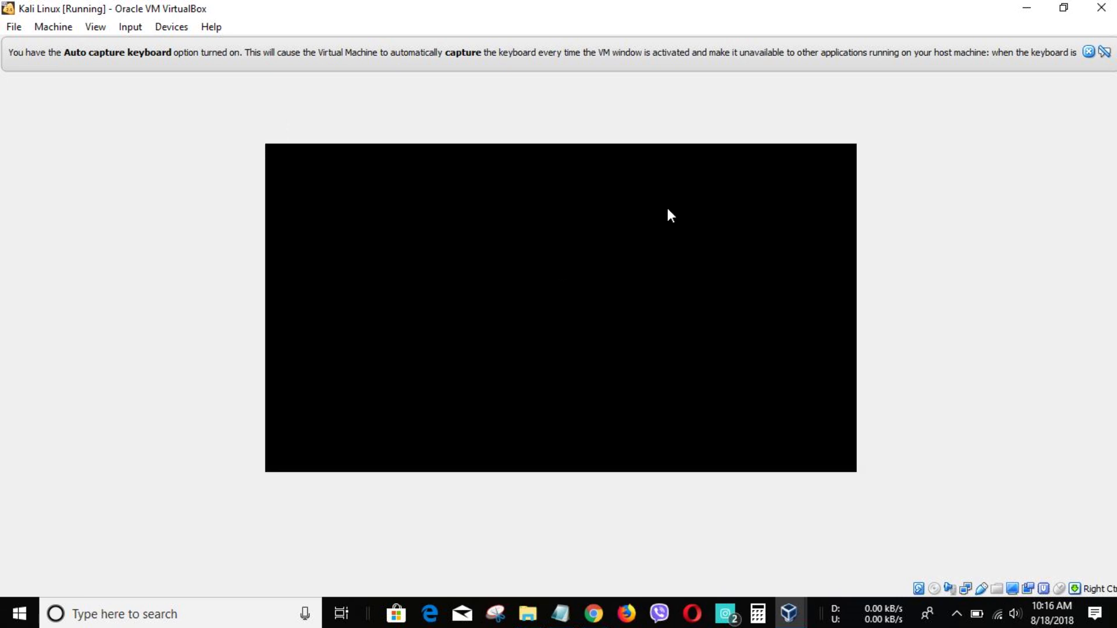
{"action": "left_click", "coordinate": [1088, 51]}
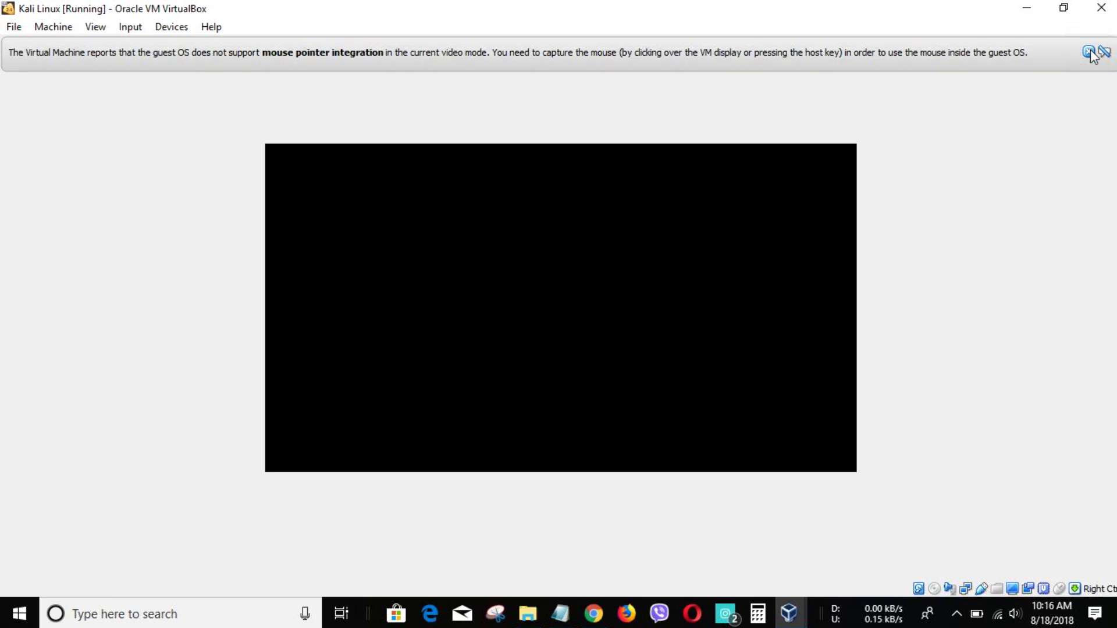
{"action": "left_click", "coordinate": [1089, 51]}
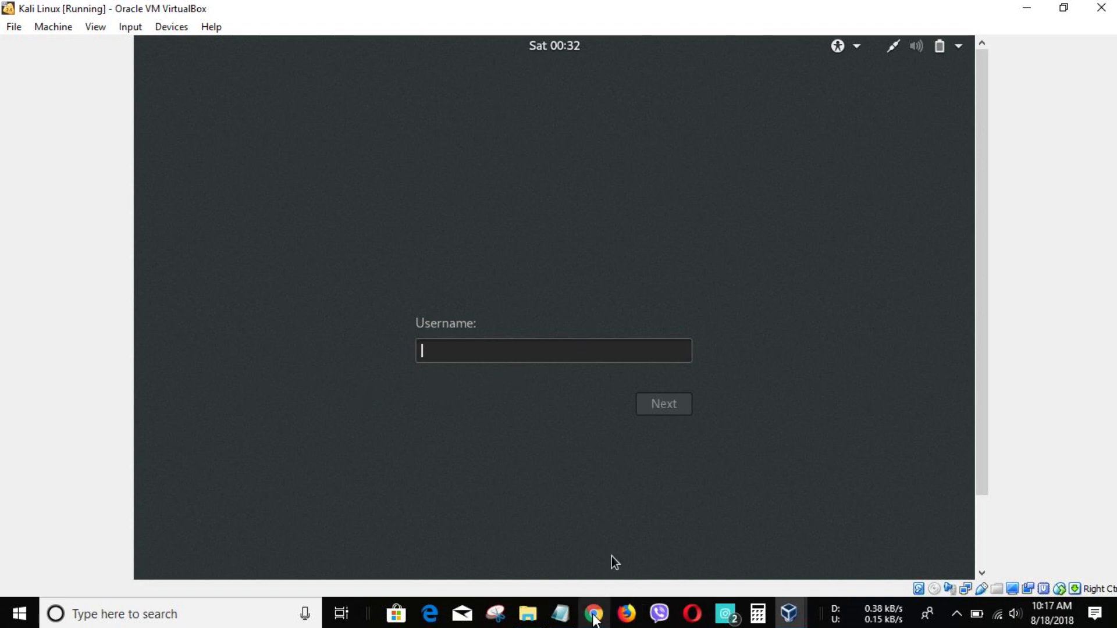
{"action": "left_click", "coordinate": [594, 617]}
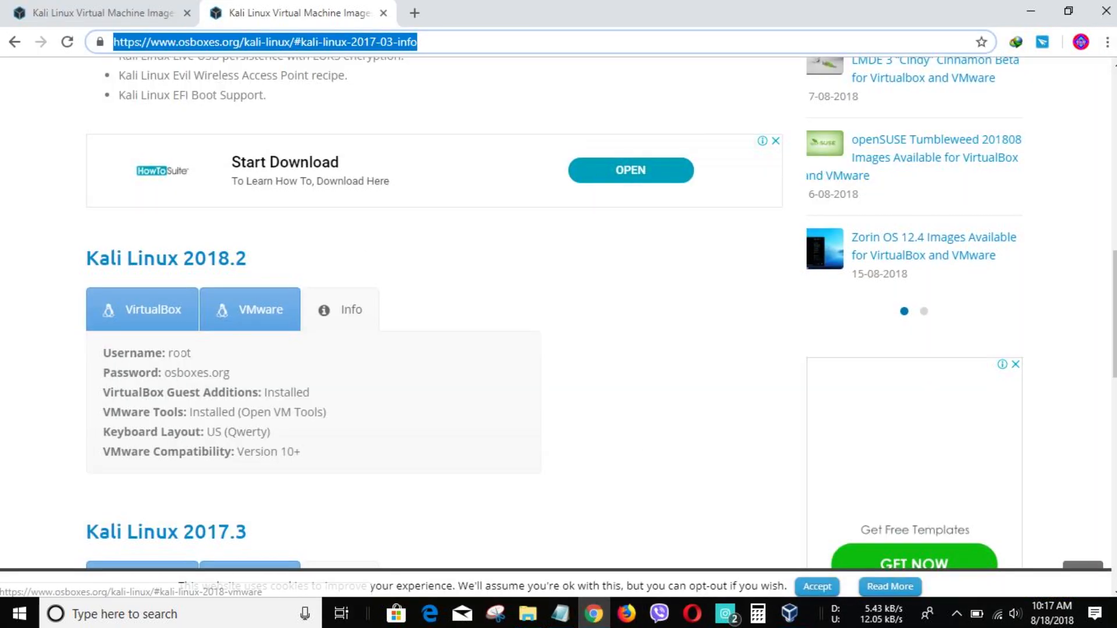
{"action": "left_click_drag", "start_coordinate": [102, 353], "coordinate": [254, 376]}
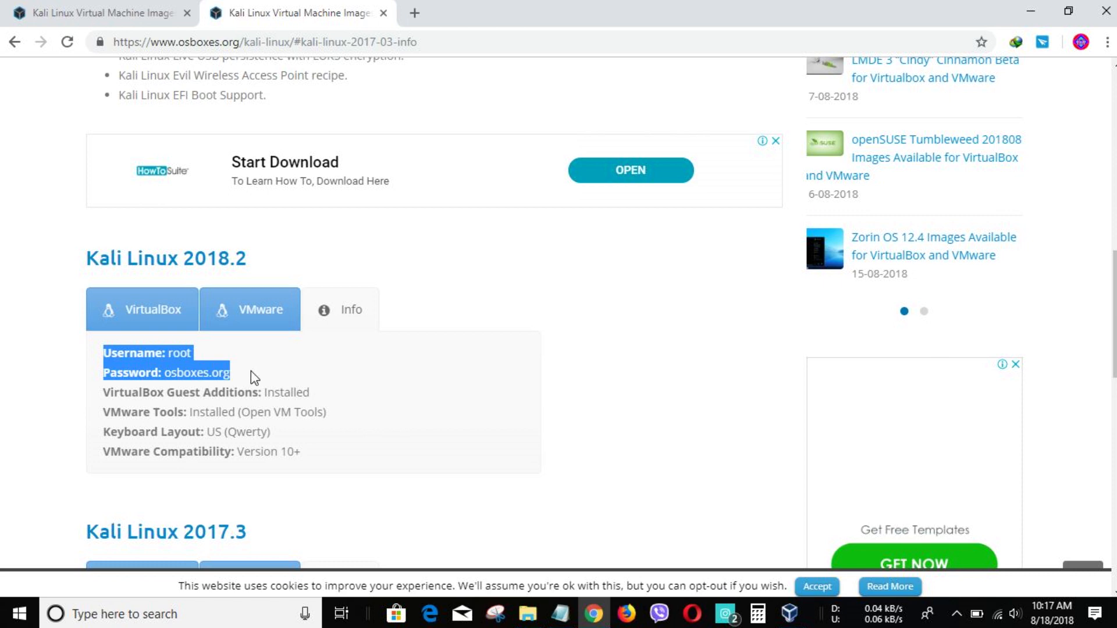
{"action": "left_click", "coordinate": [236, 365]}
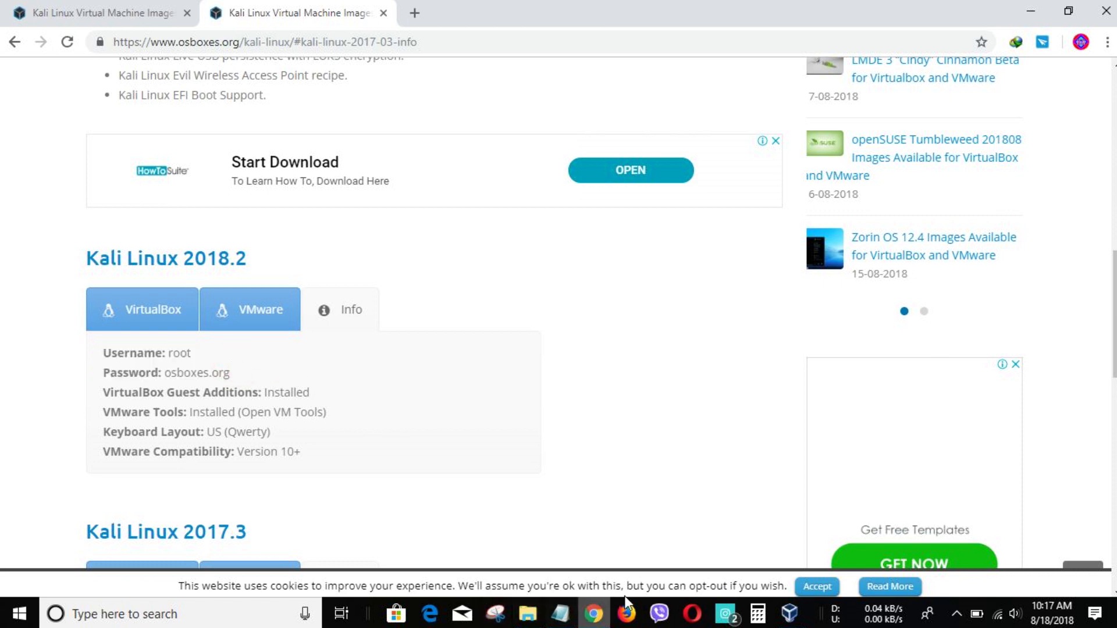
{"action": "mouse_move", "coordinate": [789, 614]}
{"action": "left_click", "coordinate": [849, 545]}
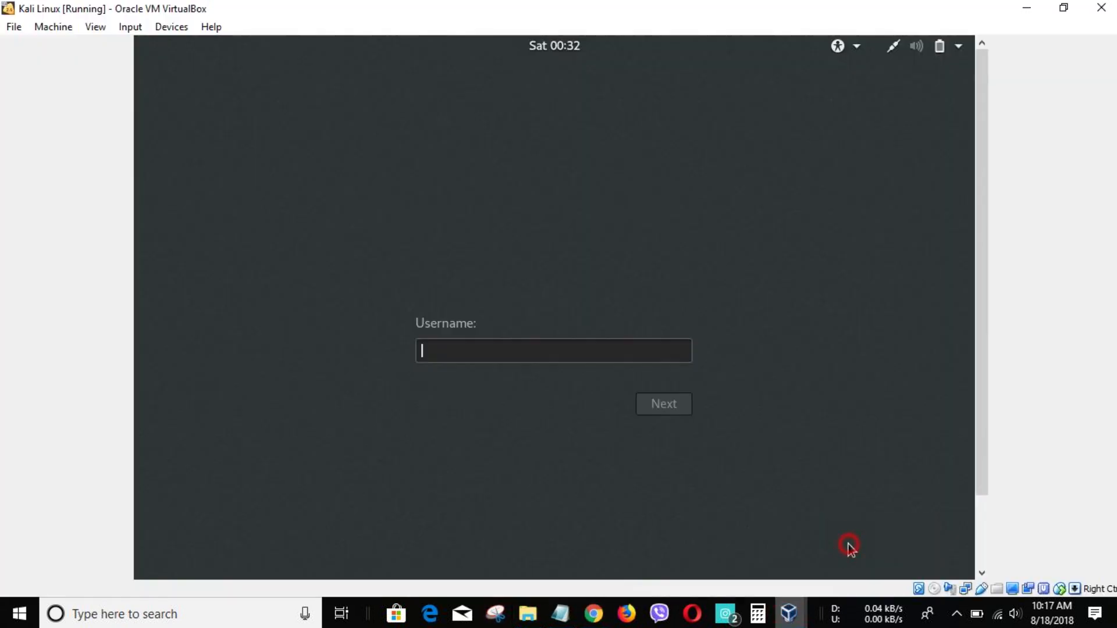
- Sign in to Kali as root, entering the account password
{"action": "type", "text": "root"}
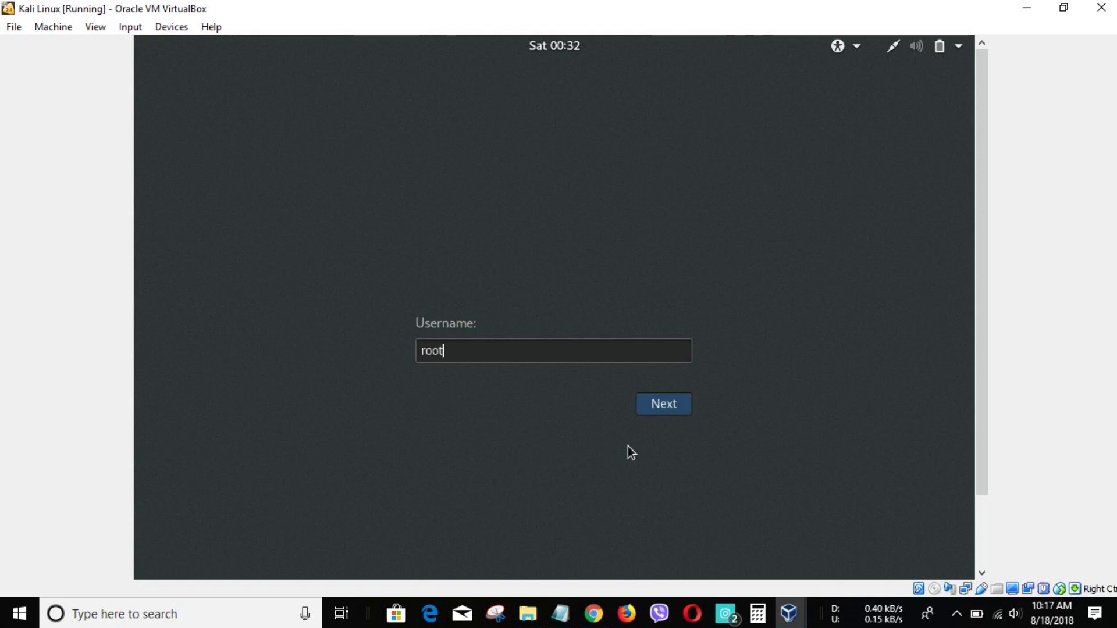
{"action": "left_click", "coordinate": [684, 401]}
{"action": "type", "text": "toor"}
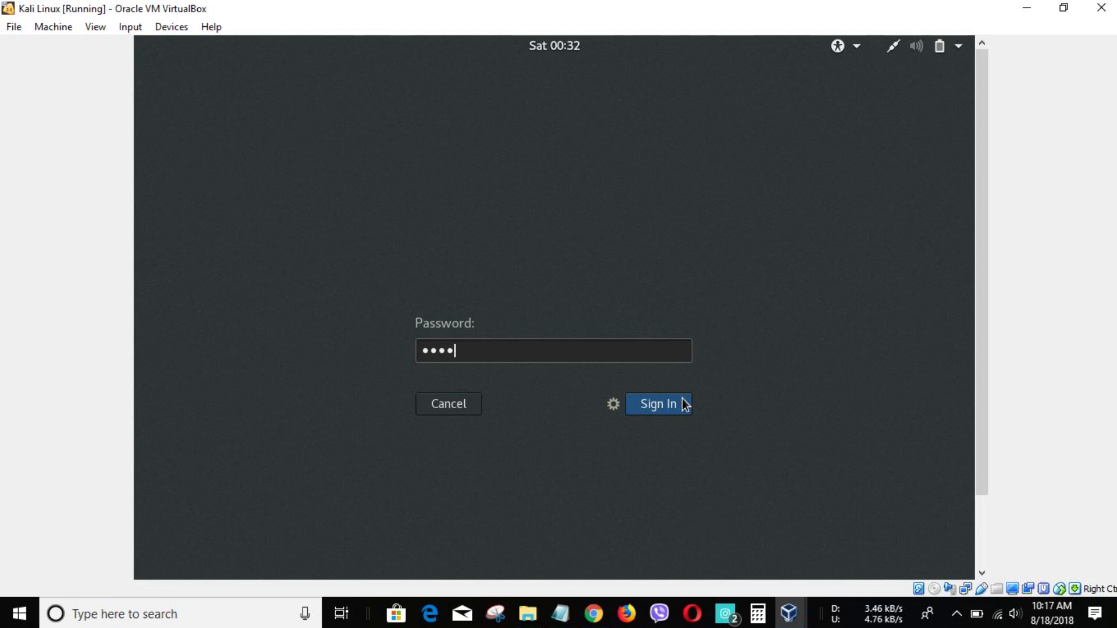
{"action": "type", "text": "*******"}
{"action": "left_click", "coordinate": [685, 404]}
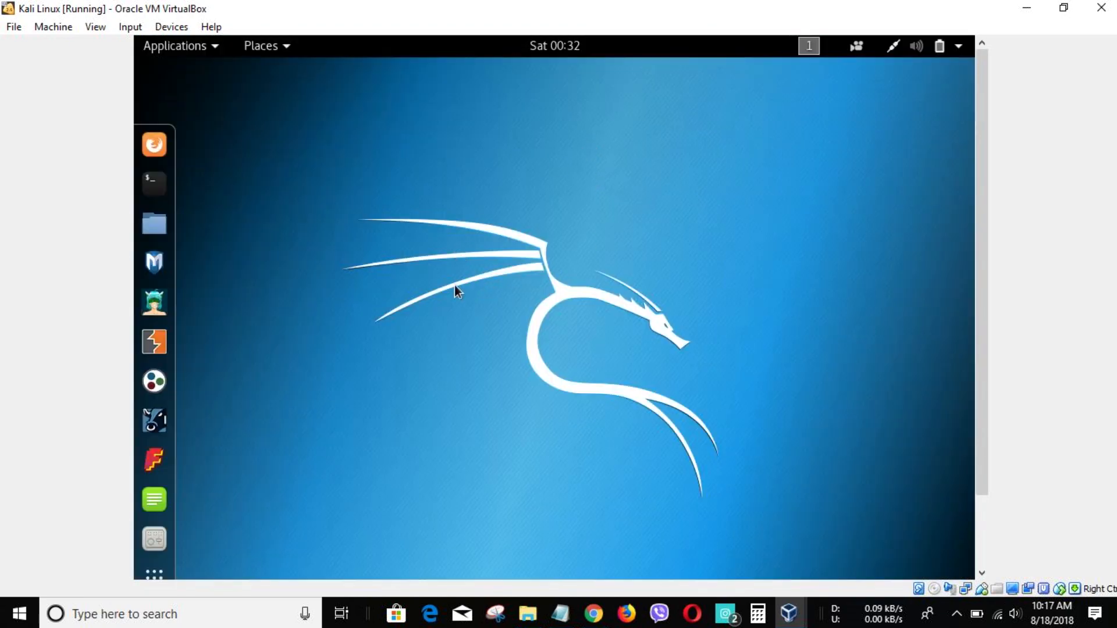
- Open and close the desktop context menu and the Kali Applications list
{"action": "right_click", "coordinate": [567, 179]}
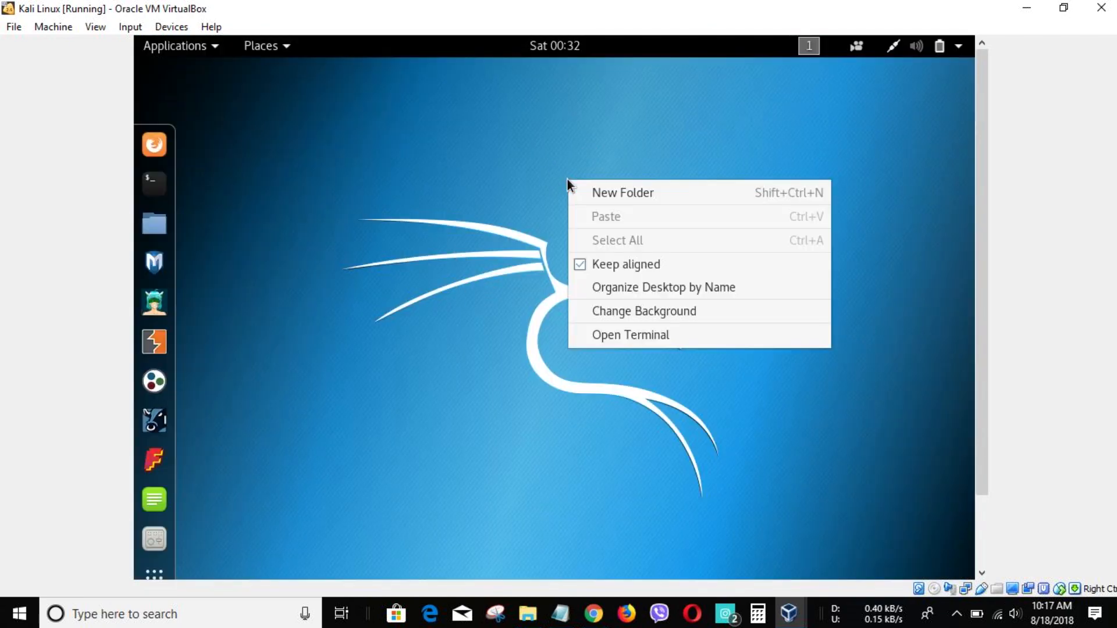
{"action": "left_click", "coordinate": [536, 201]}
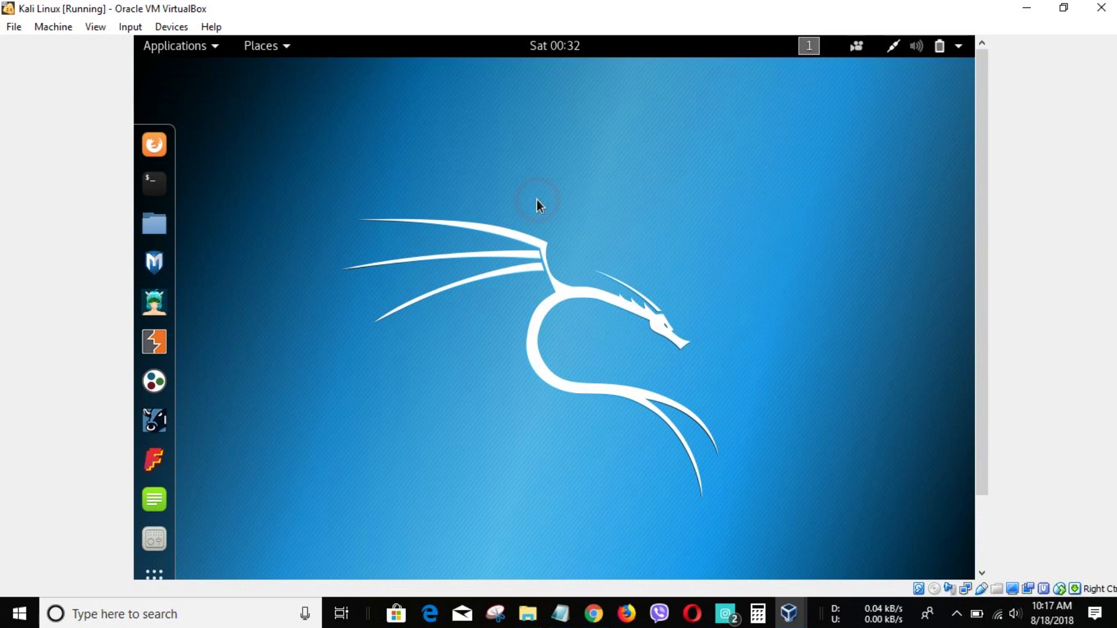
{"action": "left_click", "coordinate": [209, 52]}
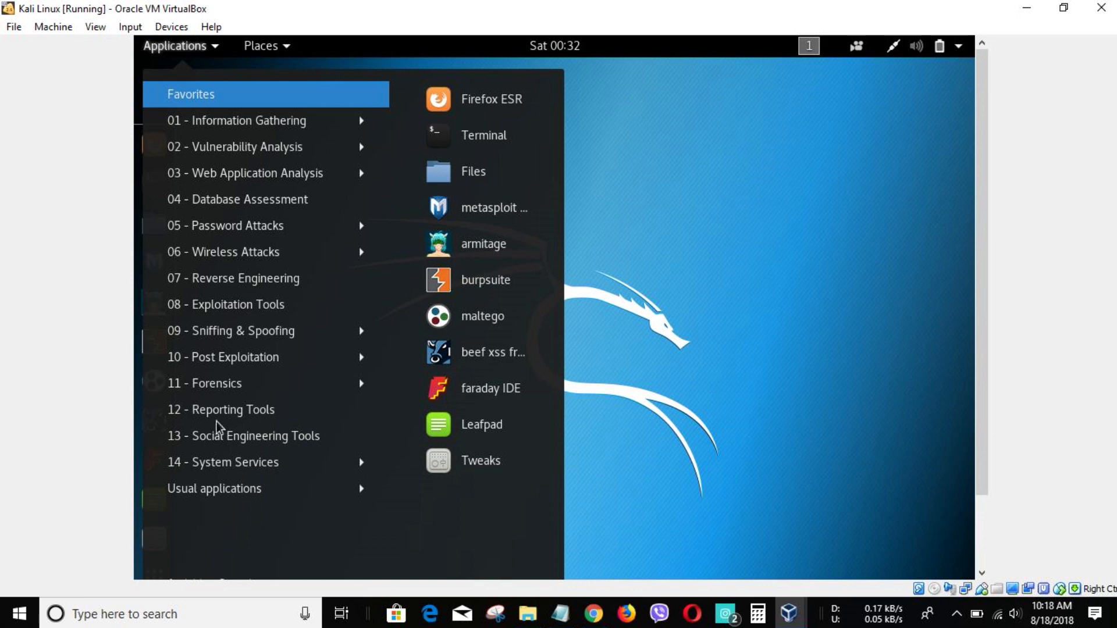
{"action": "left_click", "coordinate": [702, 176]}
{"action": "right_click", "coordinate": [648, 166]}
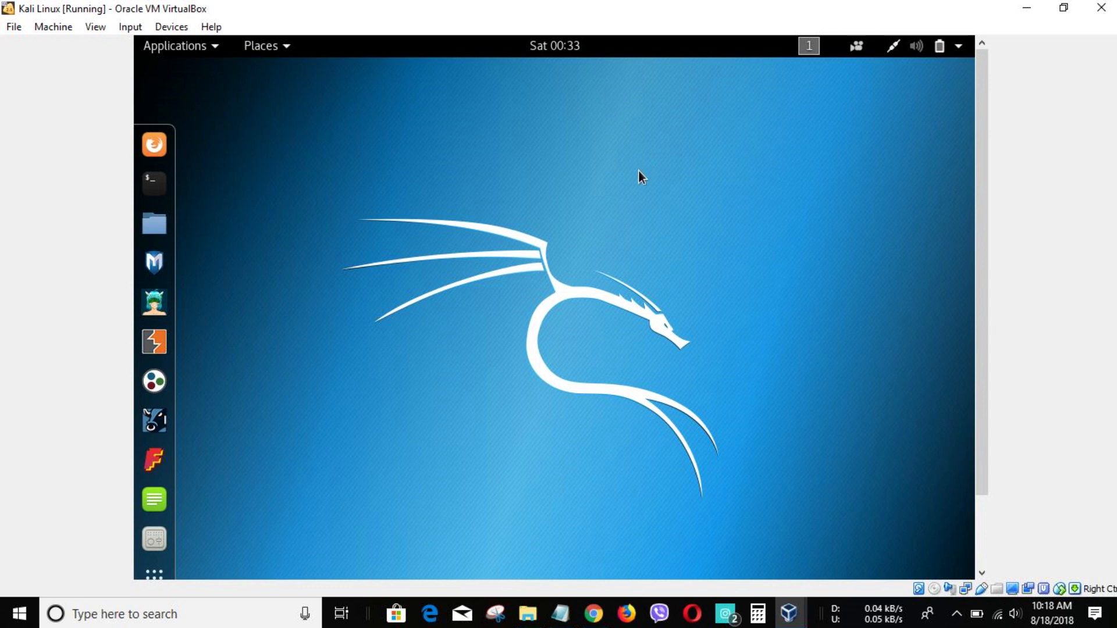
- Browse the application categories, then launch Tweaks from the dock
{"action": "left_click", "coordinate": [183, 46]}
{"action": "mouse_move", "coordinate": [250, 123]}
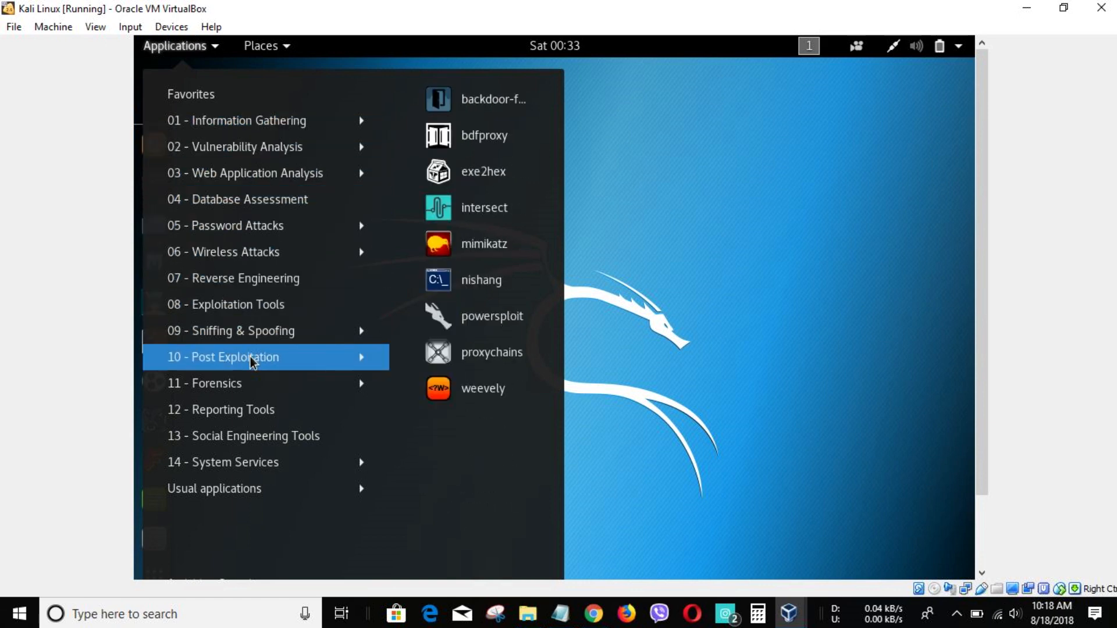
{"action": "left_click", "coordinate": [630, 354]}
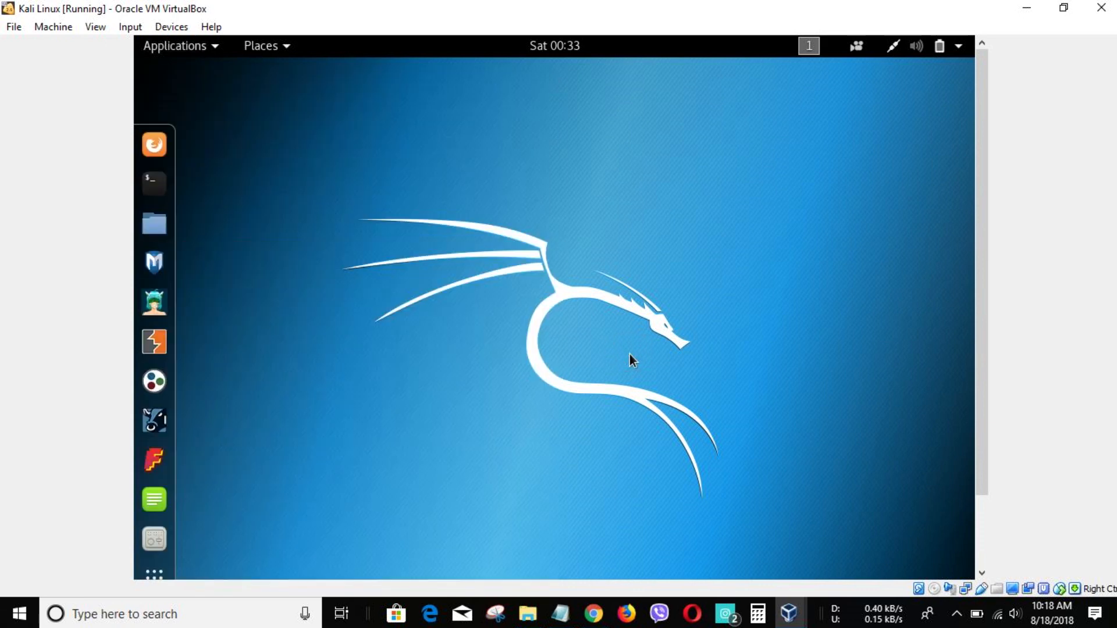
{"action": "left_click", "coordinate": [168, 536]}
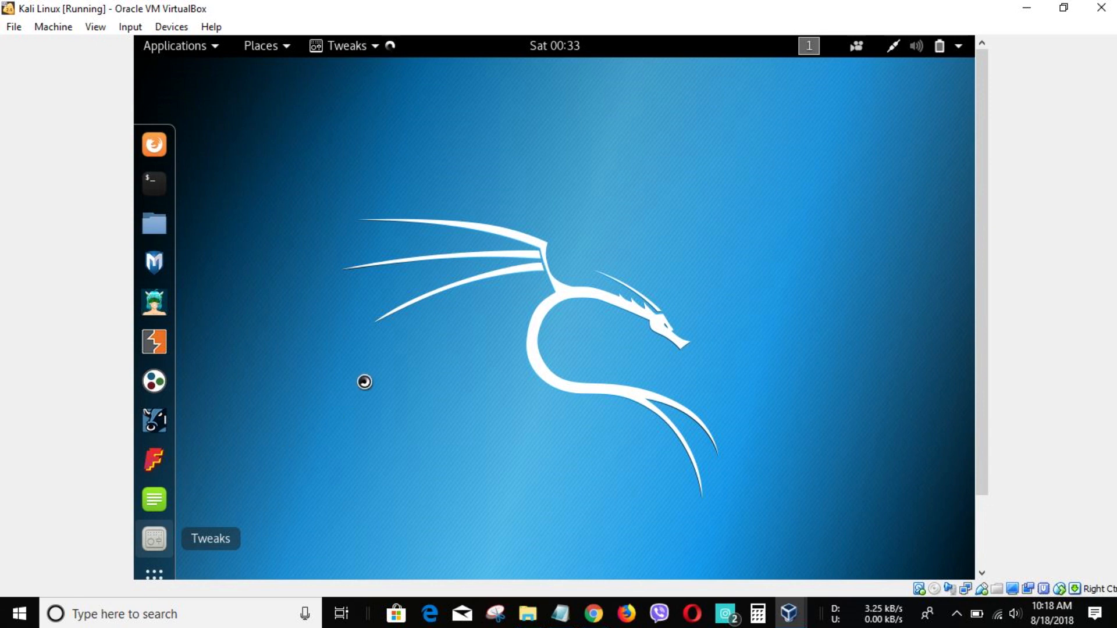
- Open a terminal and type 'thanks for watching please like and subscribe :)' at the prompt
{"action": "left_click", "coordinate": [163, 189]}
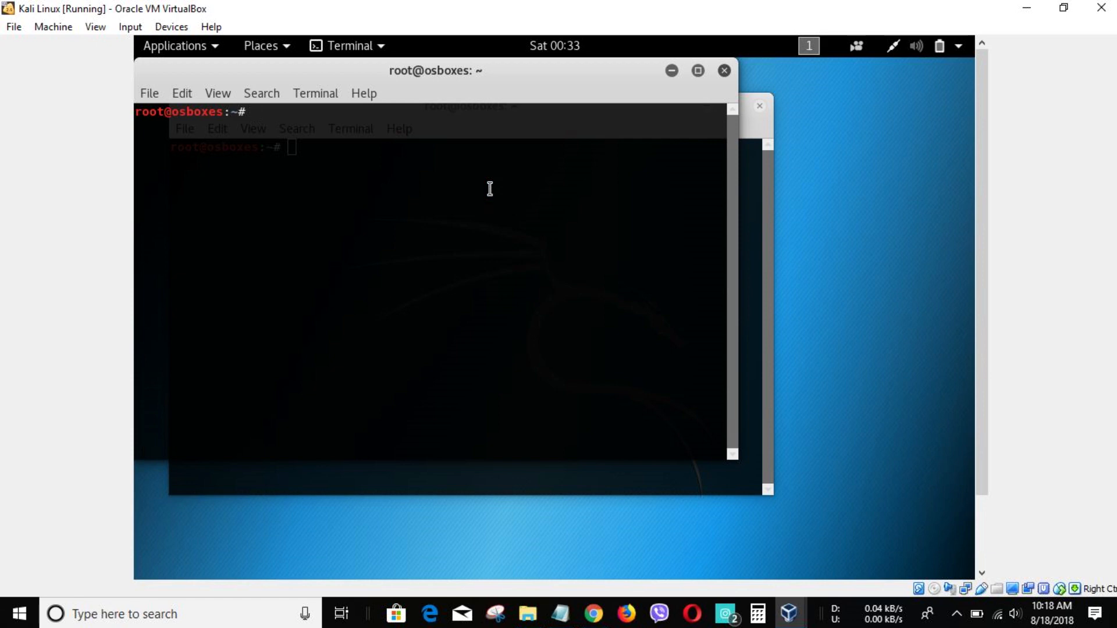
{"action": "type", "text": "thanks for watching"}
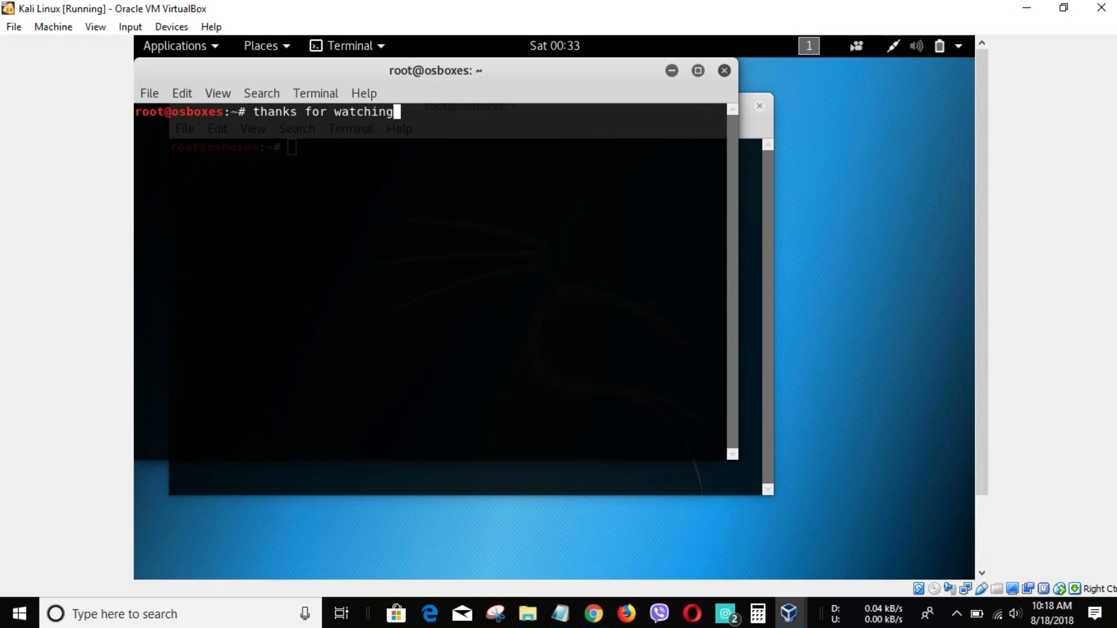
{"action": "type", "text": " pleasr=e"}
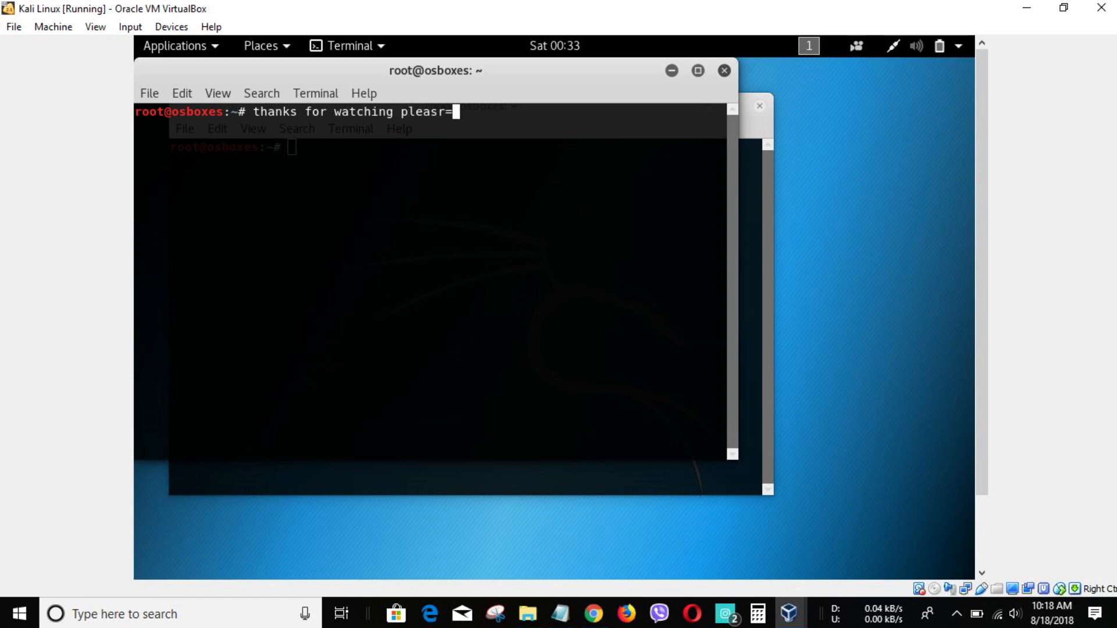
{"action": "key", "text": "BackSpace"}
{"action": "key", "text": "BackSpace"}
{"action": "key", "text": "BackSpace"}
{"action": "type", "text": "e like and su"}
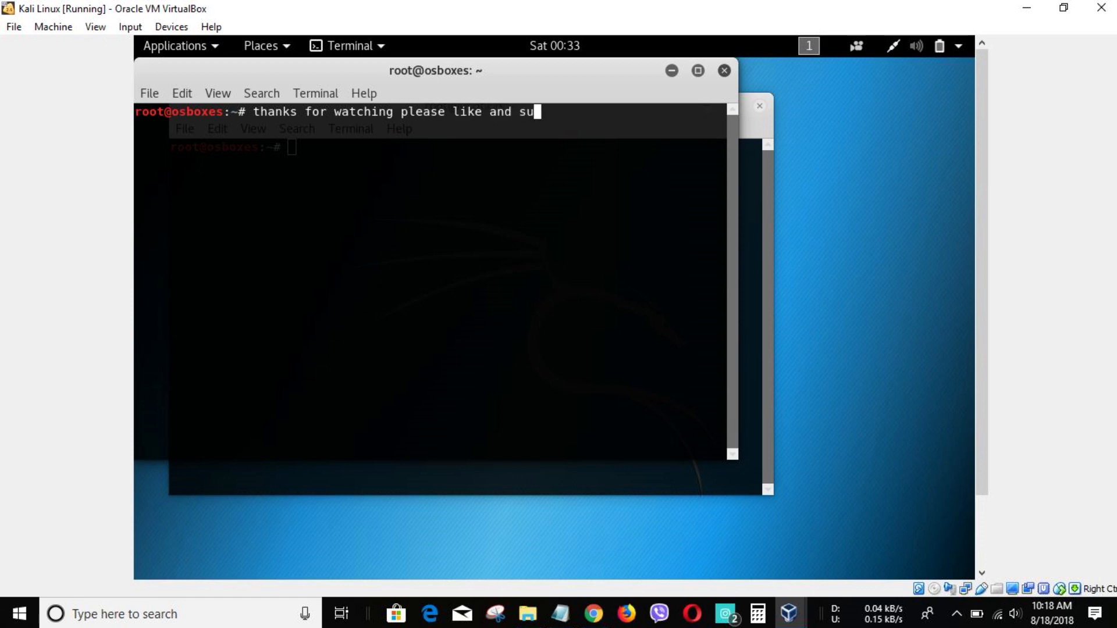
{"action": "type", "text": "bscribe th"}
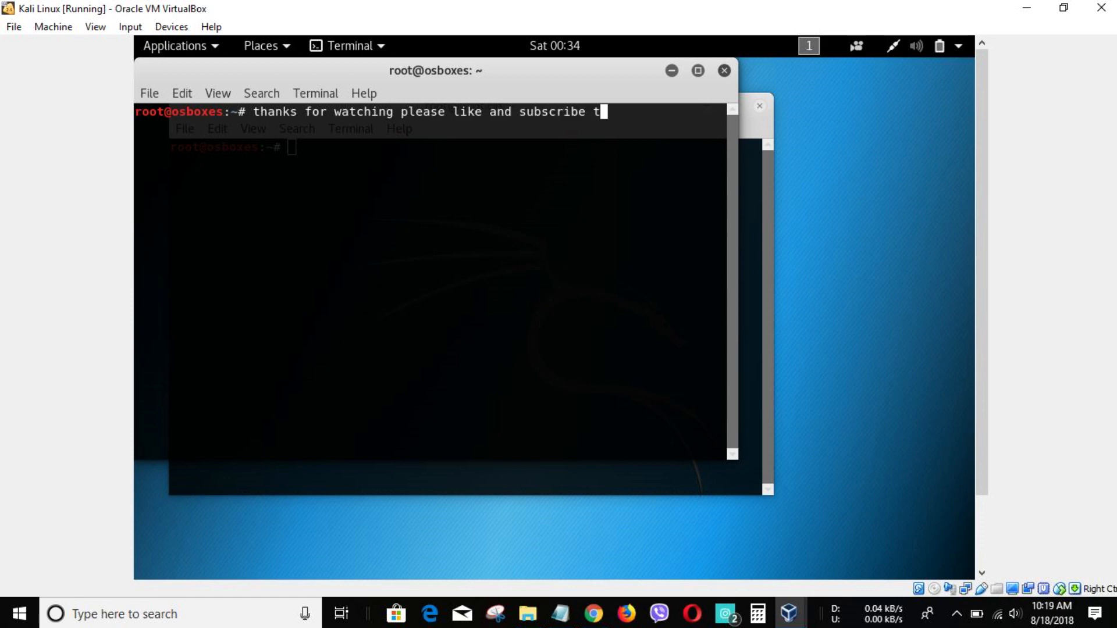
{"action": "key", "text": "BackSpace"}
{"action": "key", "text": "BackSpace"}
{"action": "type", "text": ":)"}
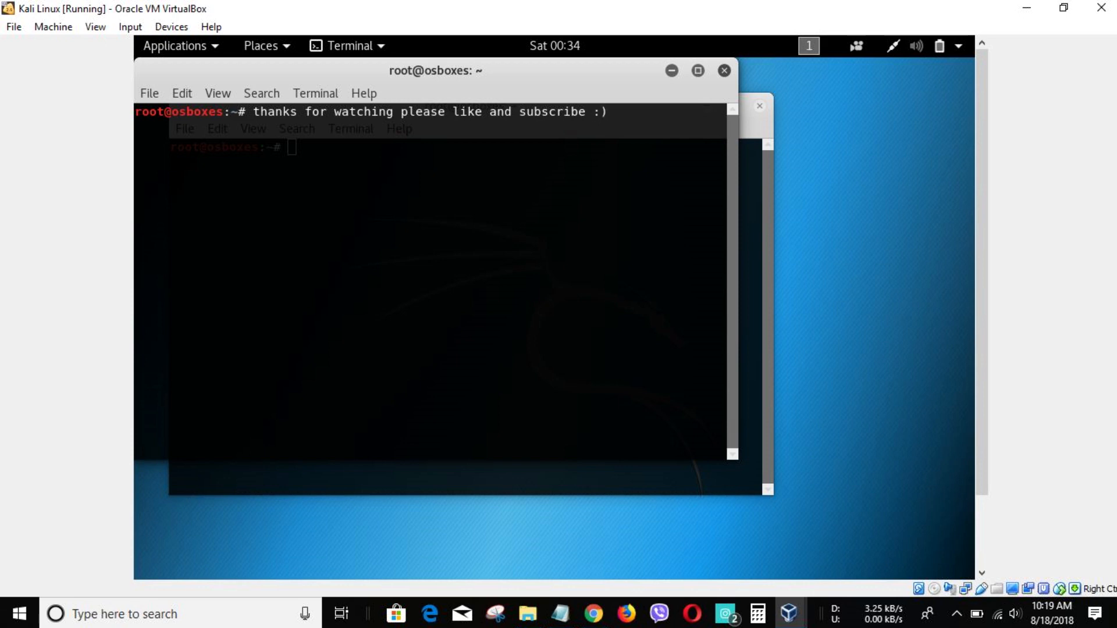